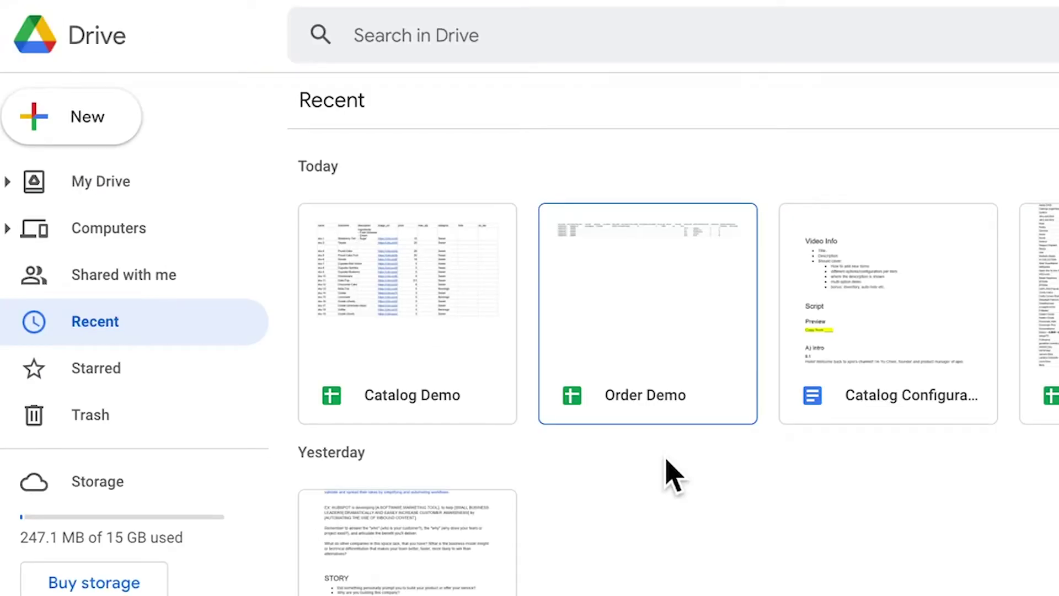
Step: Expand the Waitress API section of the store settings and select the identifier in the Catalog API address
click(465, 392)
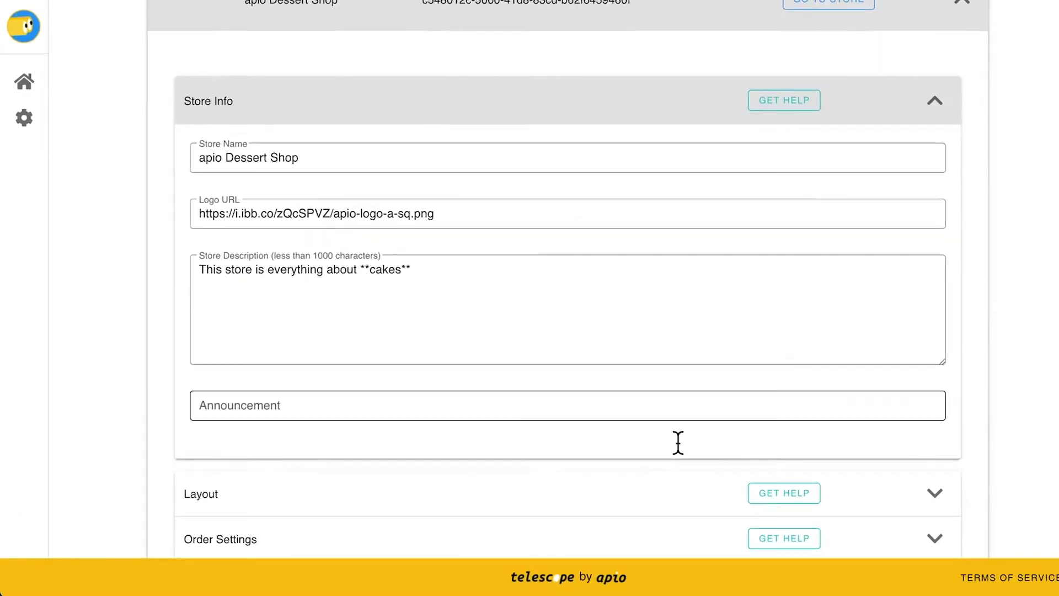
scroll(679, 442, down, 3)
scroll(684, 447, down, 6)
click(669, 440)
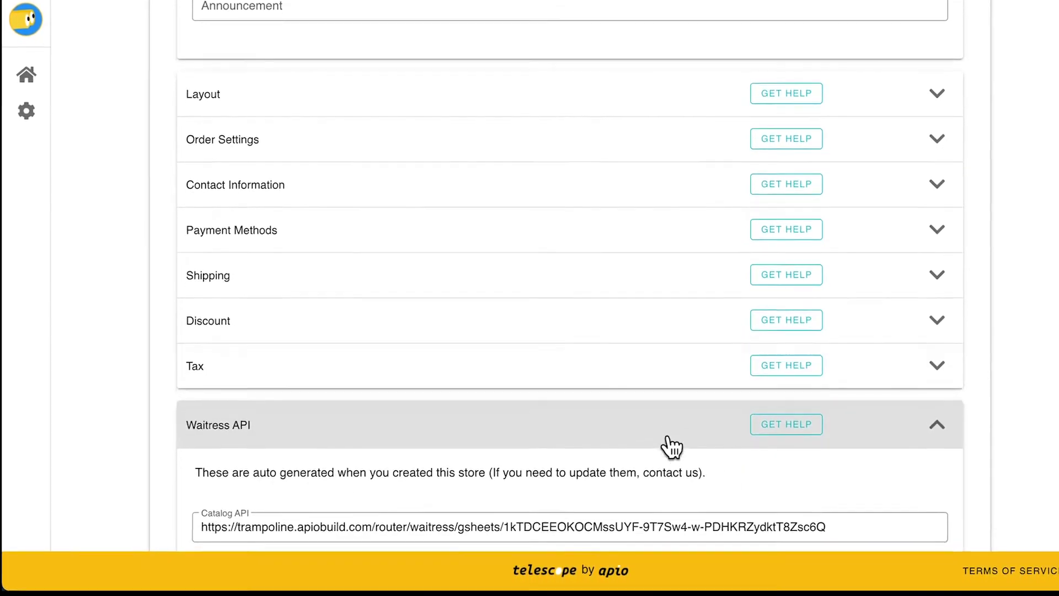
scroll(671, 447, down, 3)
mouse_move(482, 414)
mouse_down()
mouse_move(780, 402)
mouse_move(887, 425)
mouse_up()
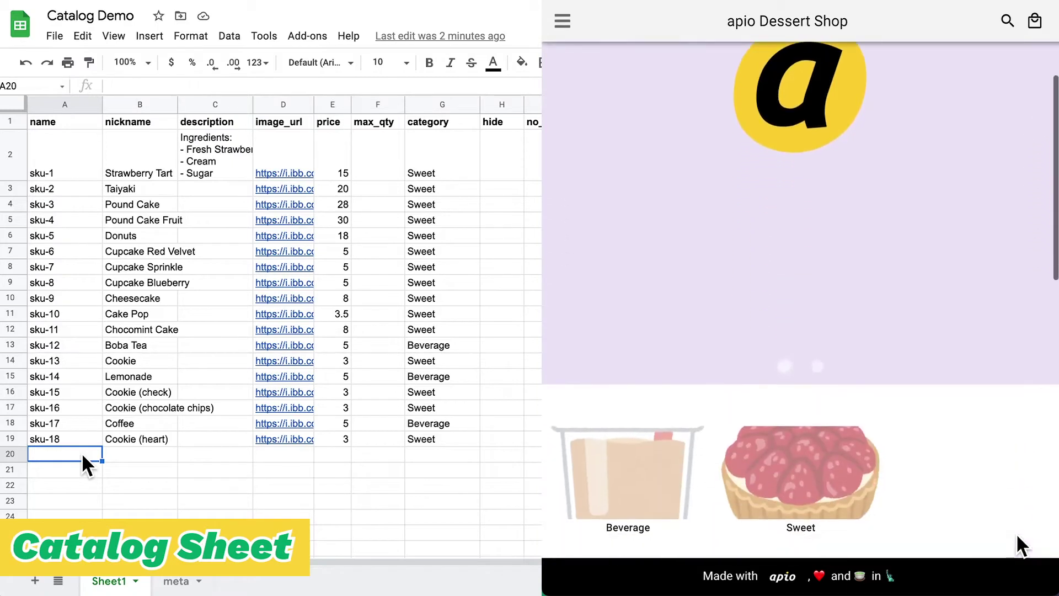
Step: Add a new product in row 20 of the catalog sheet with the name ice-cream and price 7.5
scroll(1018, 546, down, 8)
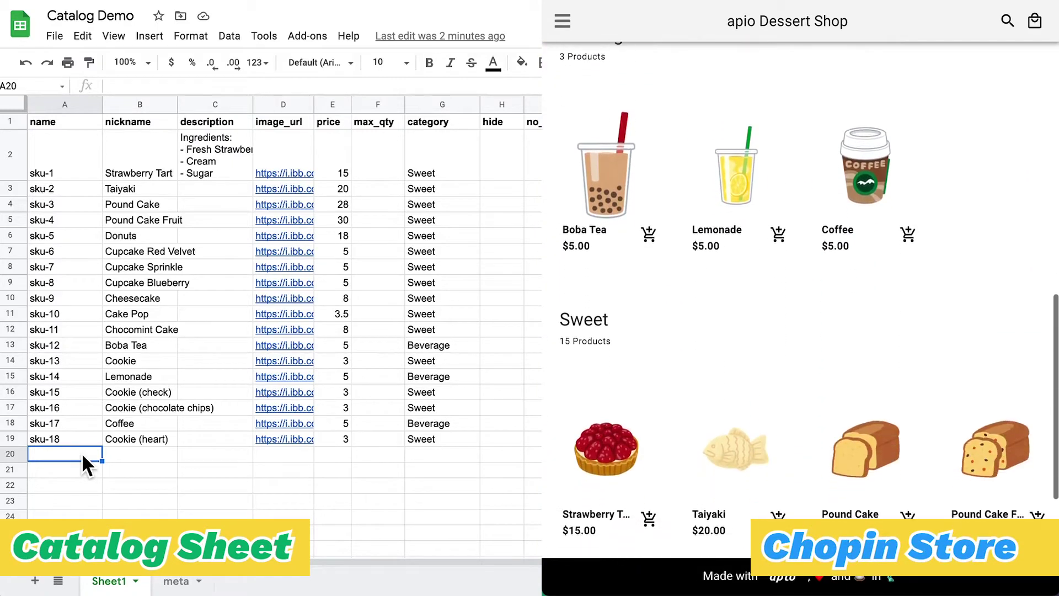
scroll(1017, 546, down, 3)
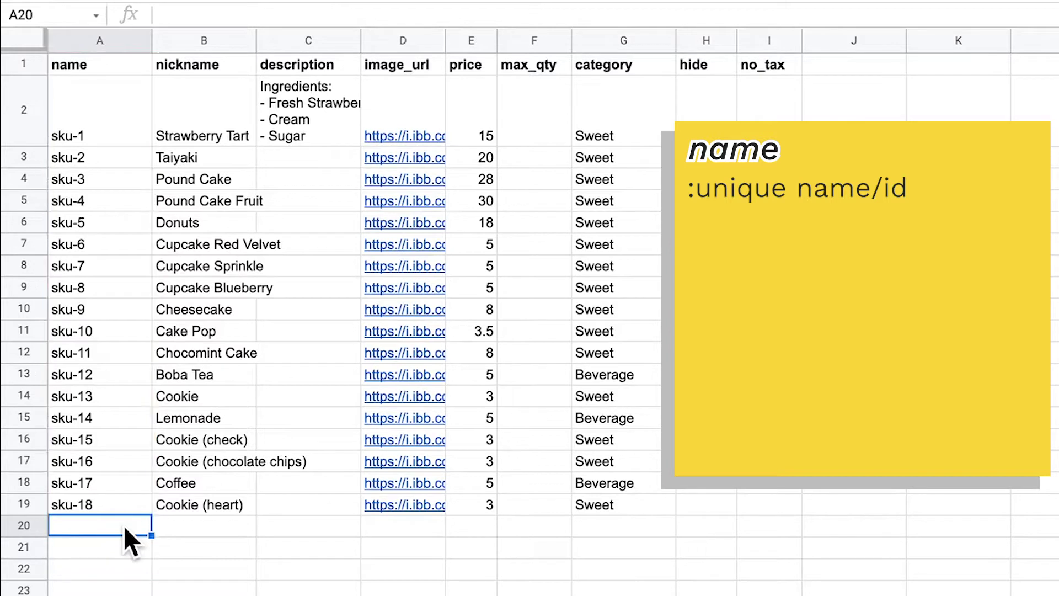
text(ice-cream)
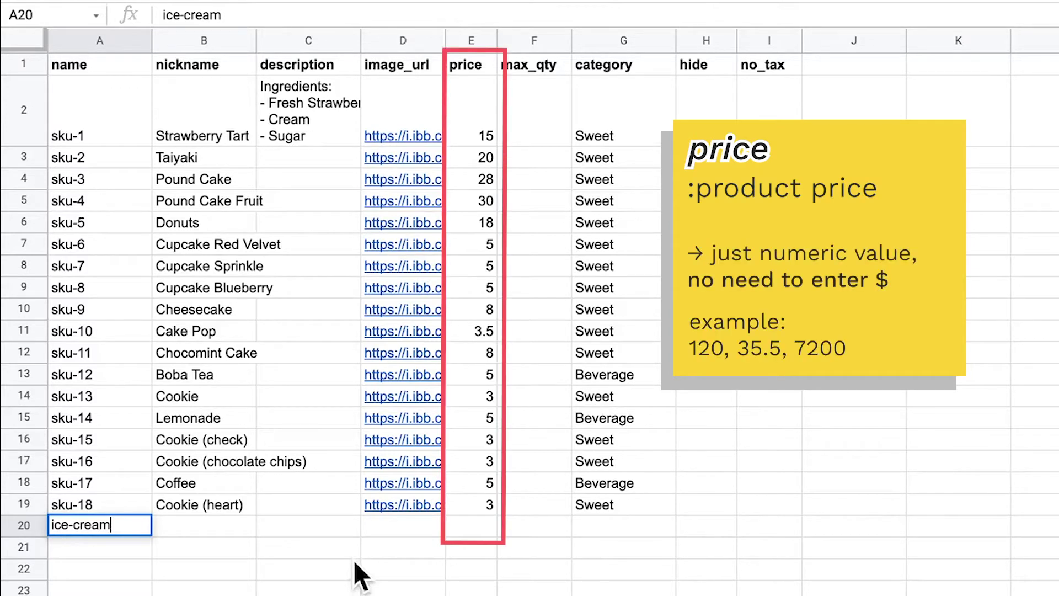
click(485, 533)
text(7.5)
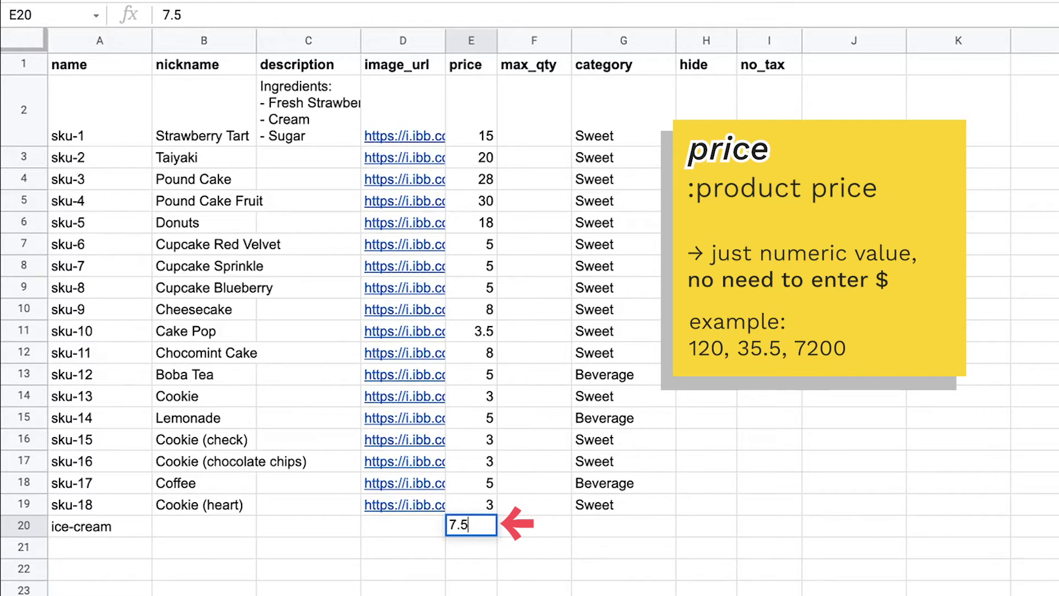
key(Return)
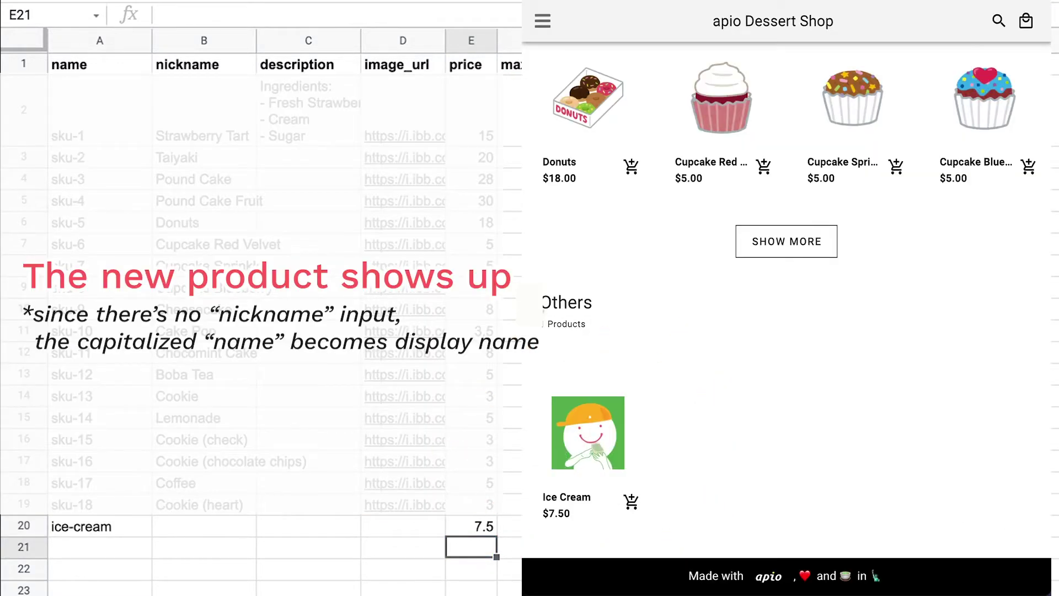
Step: Set the ice-cream row's nickname to "Gold Ice Cream 🍦" and open the product in the store
click(189, 533)
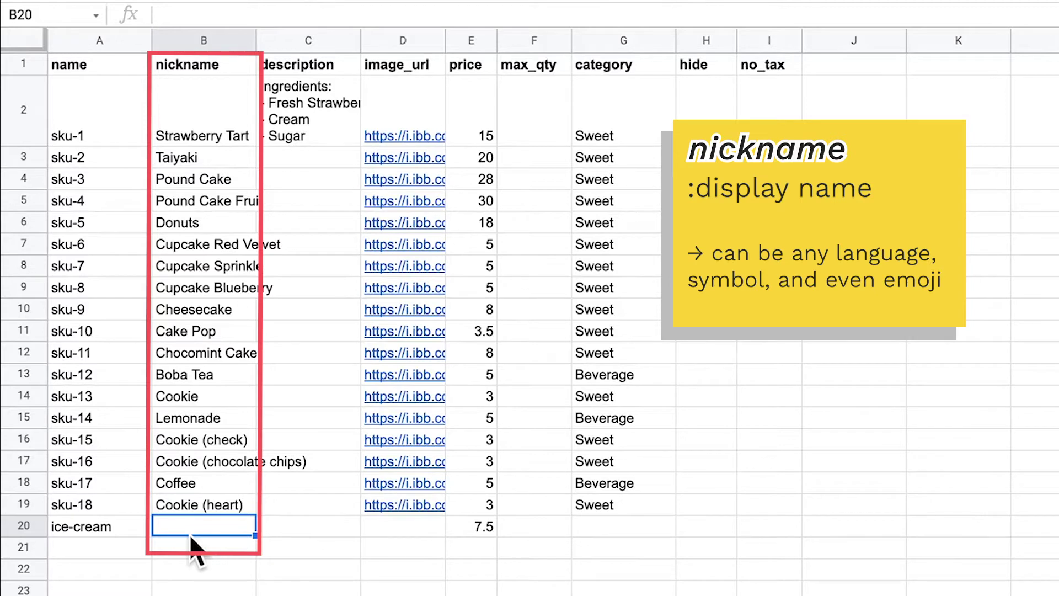
text(Gold )
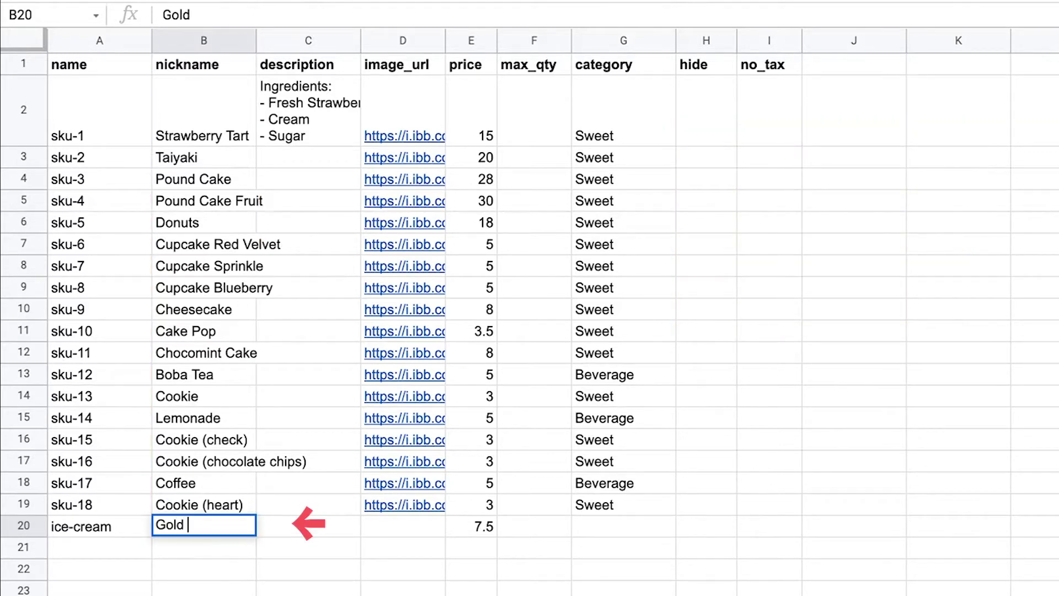
text(Ice Cream 🍦)
key(Return)
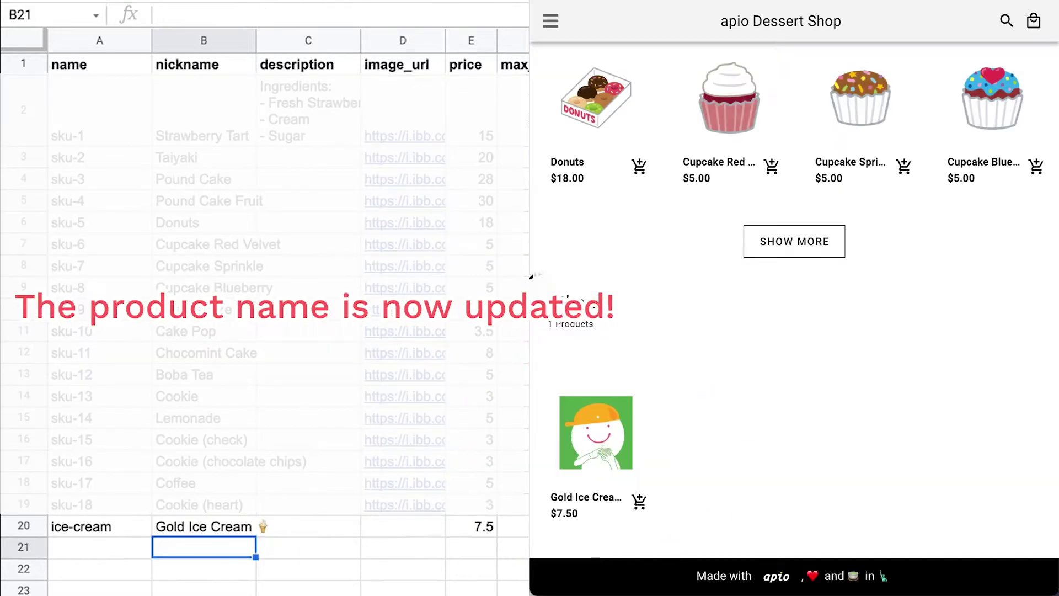
click(600, 440)
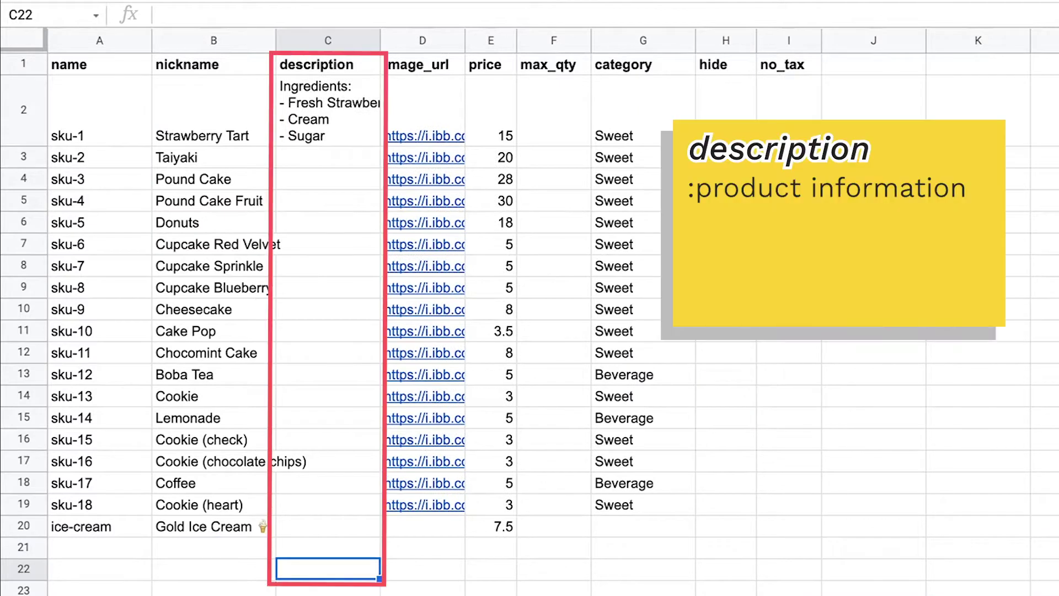
Step: Enter "You scream ice cream," as the description of the ice-cream product in row 20
click(328, 525)
text(You sc)
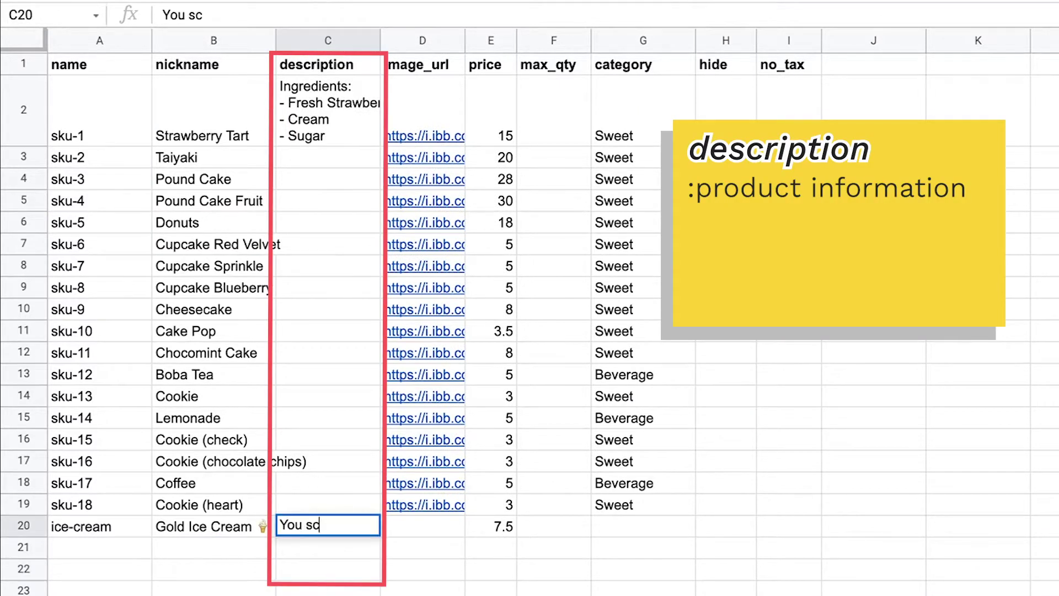
text(ream ice crea)
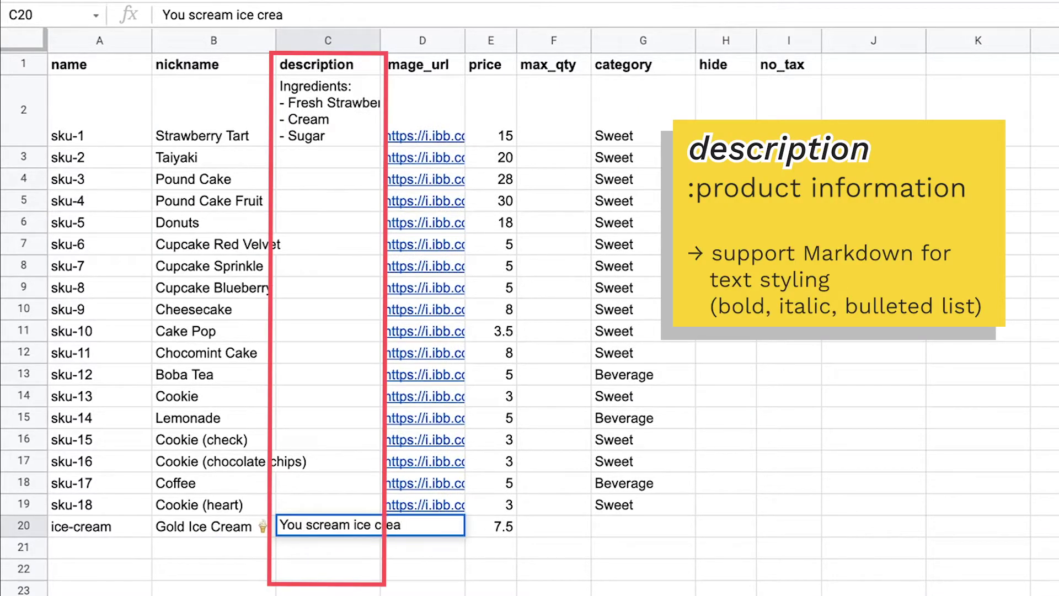
text(m,)
key(Return)
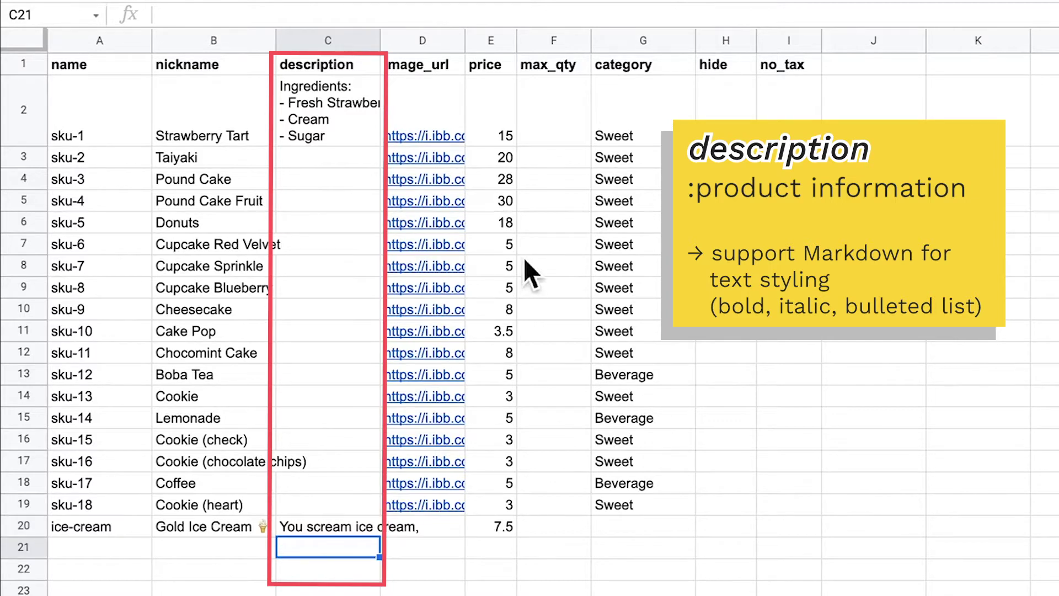
Step: Enlarge the formula bar and extend the ice-cream description with "I scream Gold Ice Cream!"
click(325, 524)
drag(403, 29, 402, 86)
click(350, 19)
text(I screa)
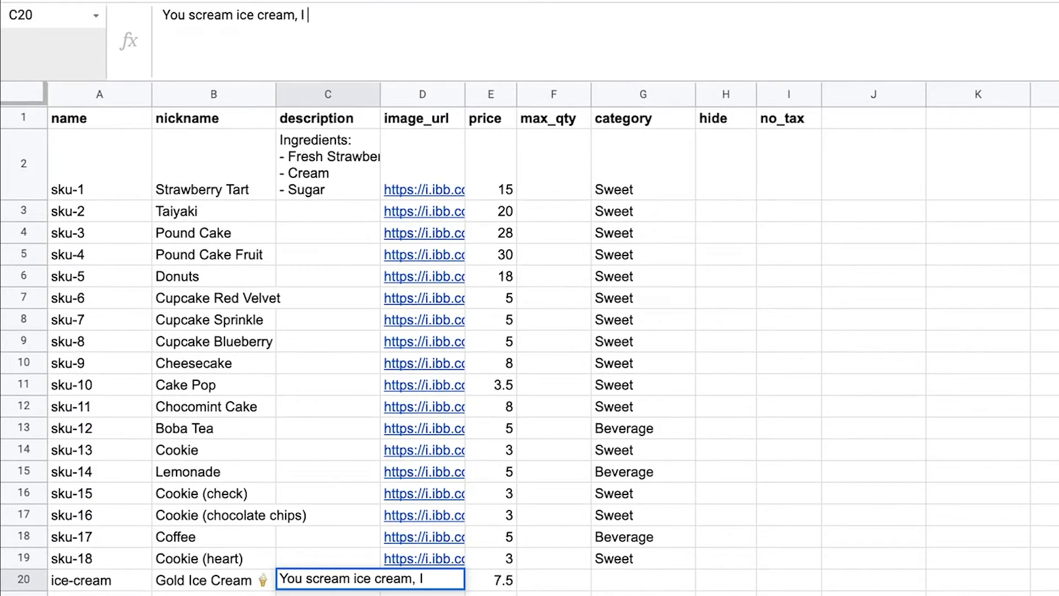
text(m Gold I)
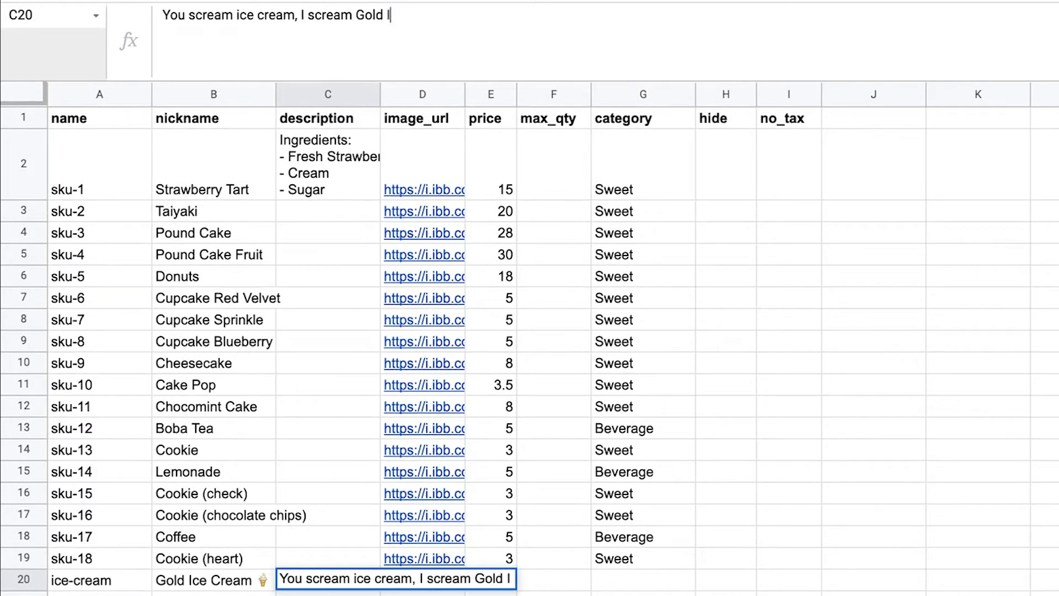
text(ce Cream!)
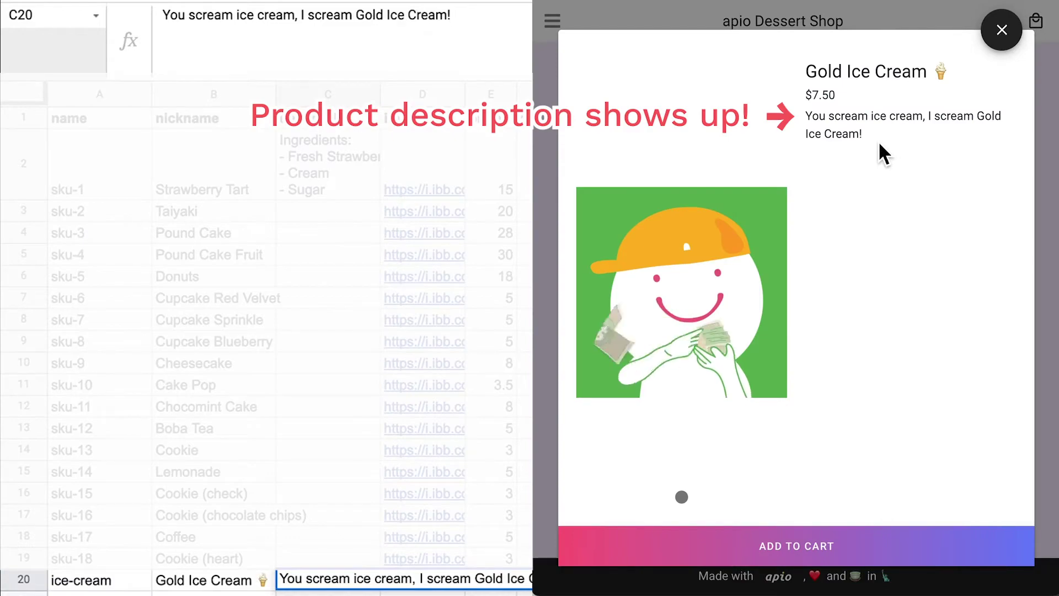
key(Return)
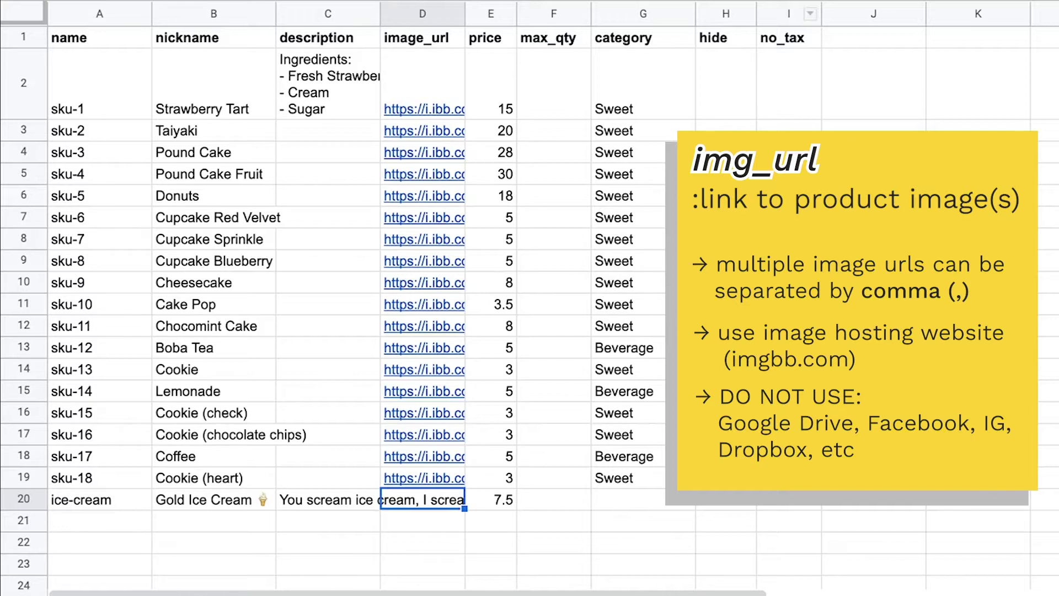
text(https://i.ibb.co/gr39Bw6/sweets-softcream.png)
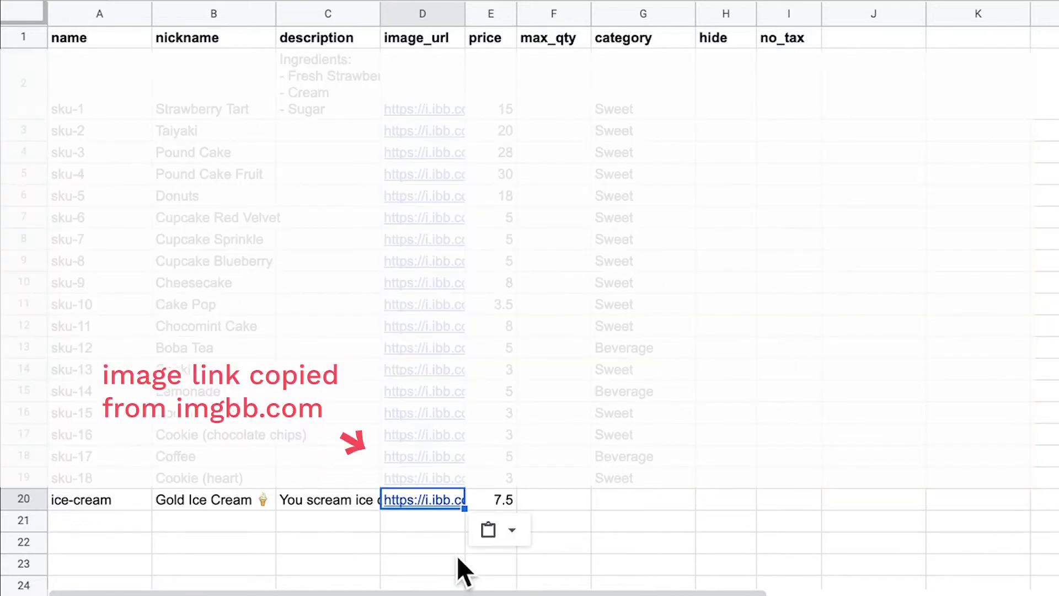
key(Return)
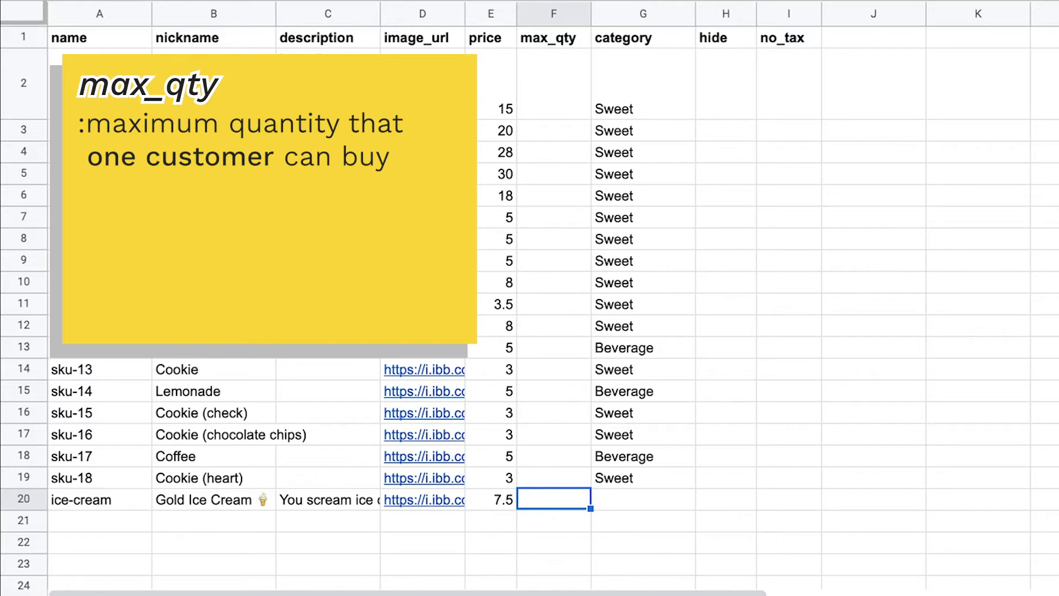
text(0)
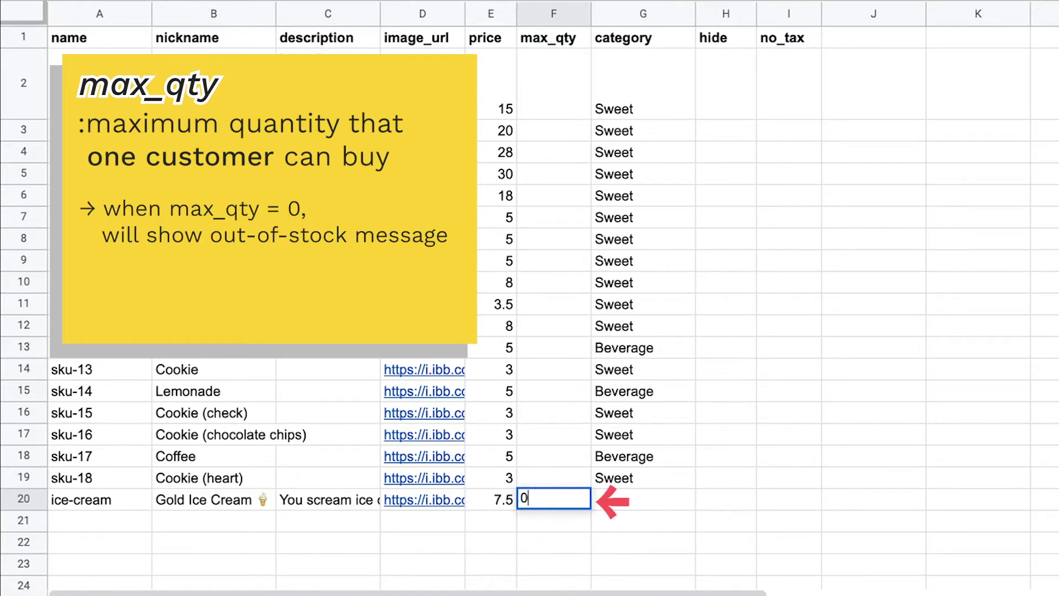
key(Return)
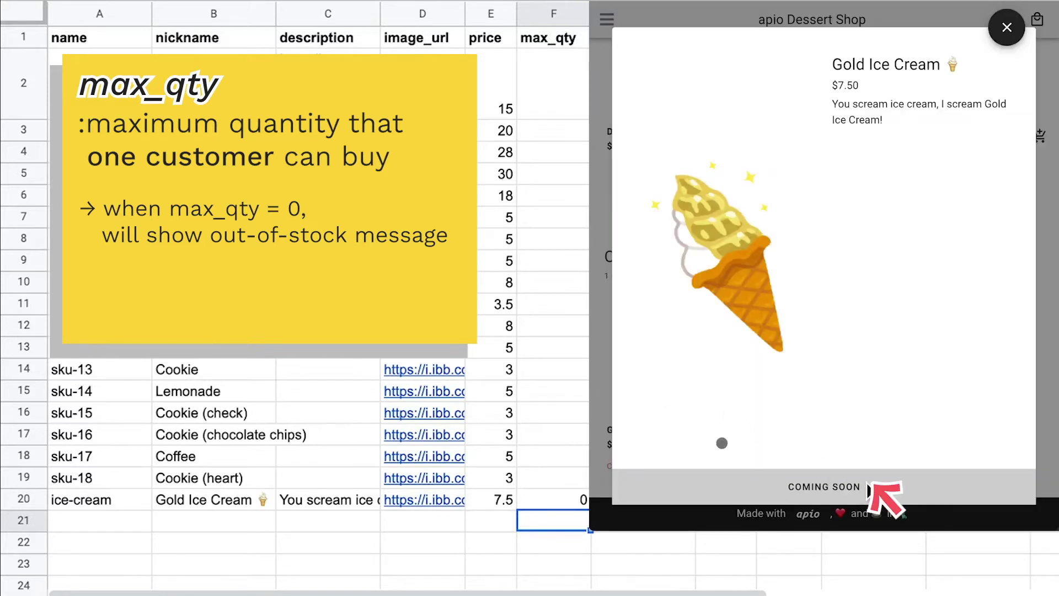
Step: Set the ice-cream product's max_qty to 2 in row 20
click(567, 502)
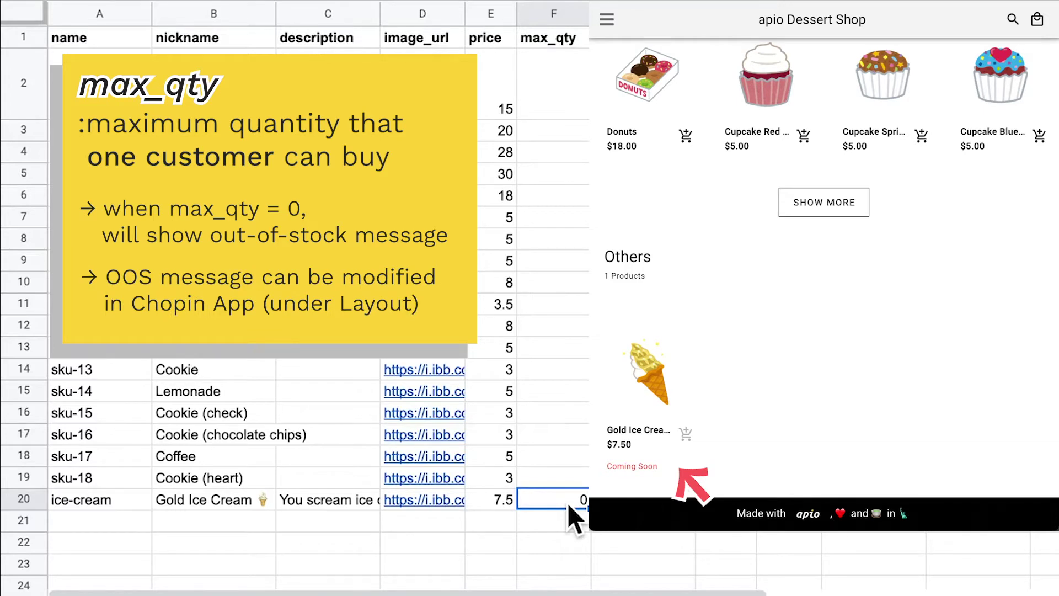
text(2)
key(Return)
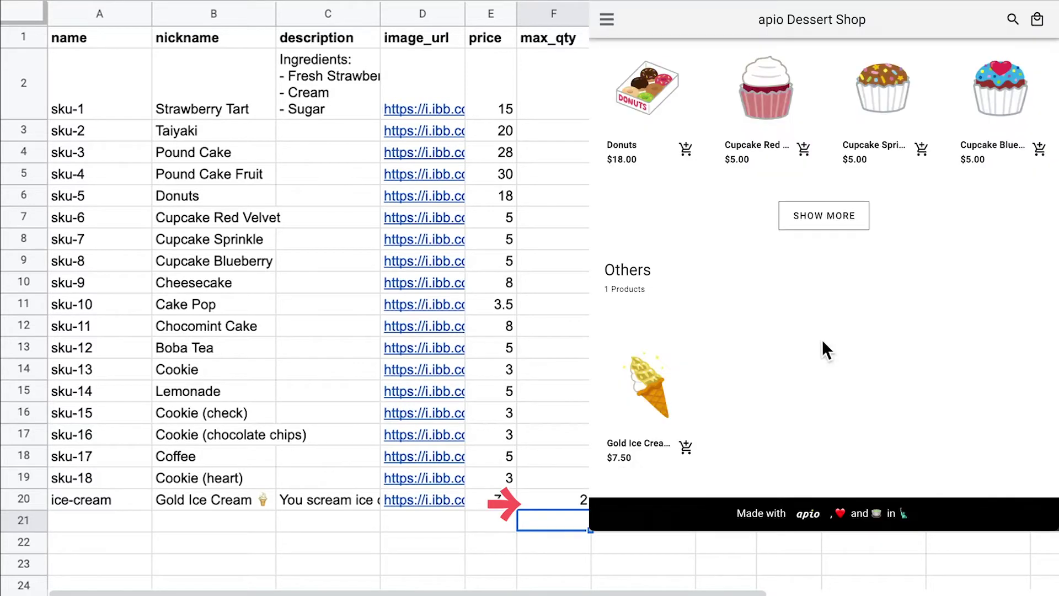
Step: Try adding Gold Ice Cream to the storefront cart three times to test the per-customer limit
click(686, 447)
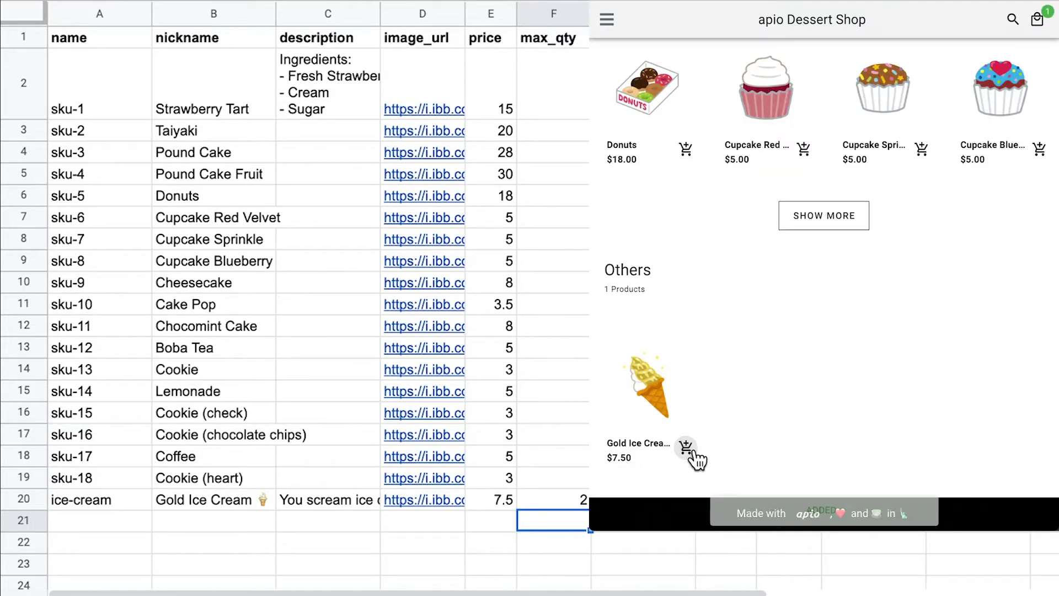
click(692, 450)
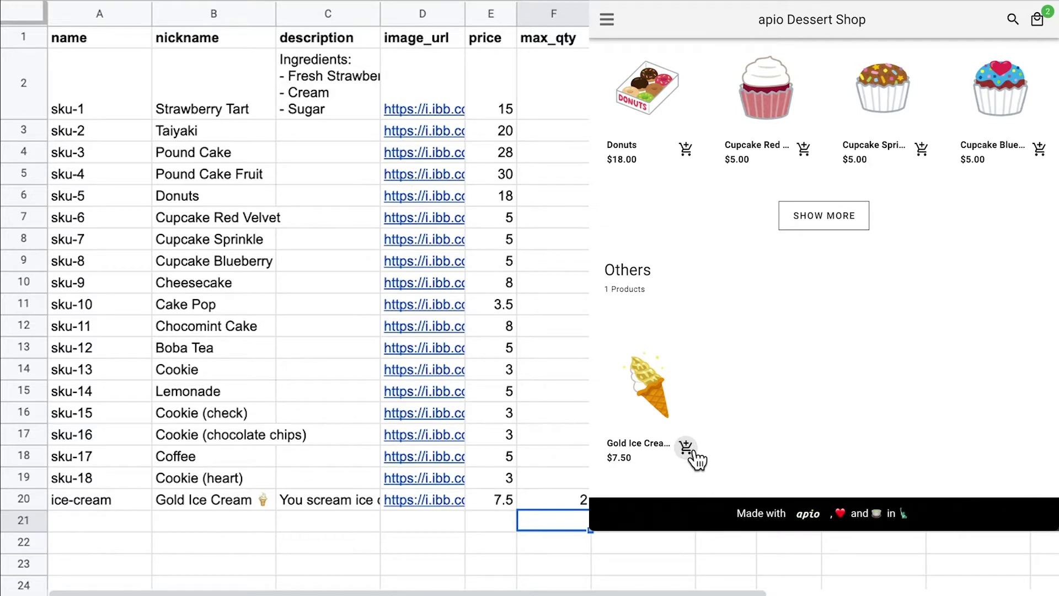
click(692, 450)
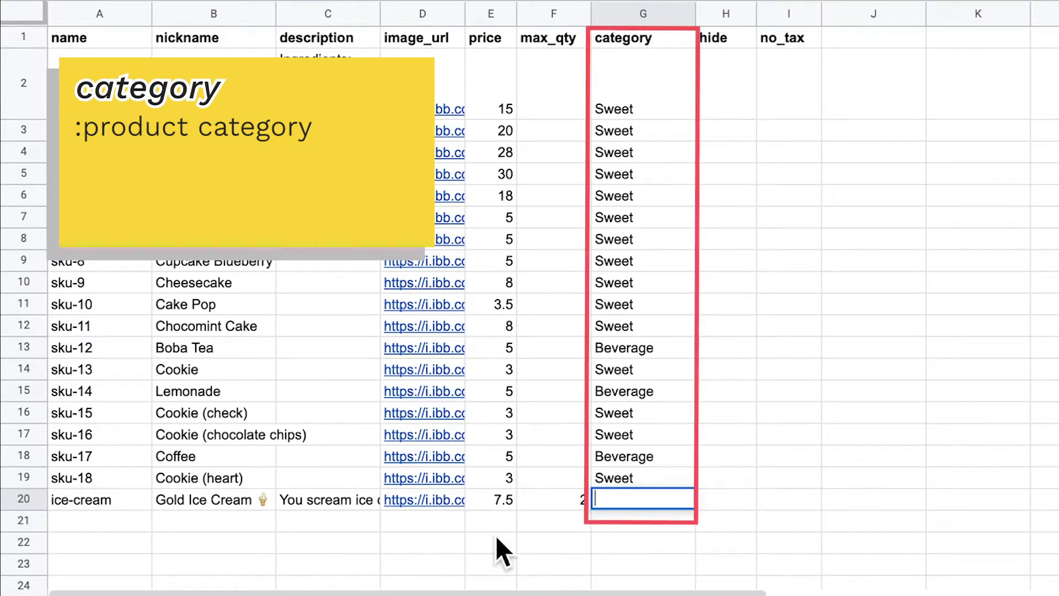
Step: Assign the ice-cream product the two comma-separated categories "Frozen, Best Seller"
text(Frozen)
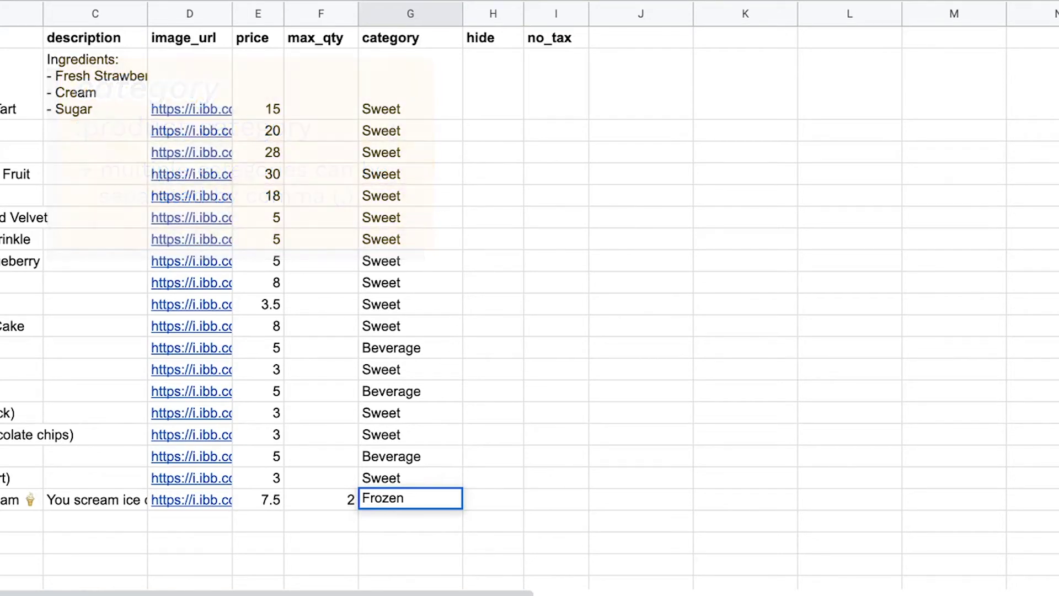
text(, Best)
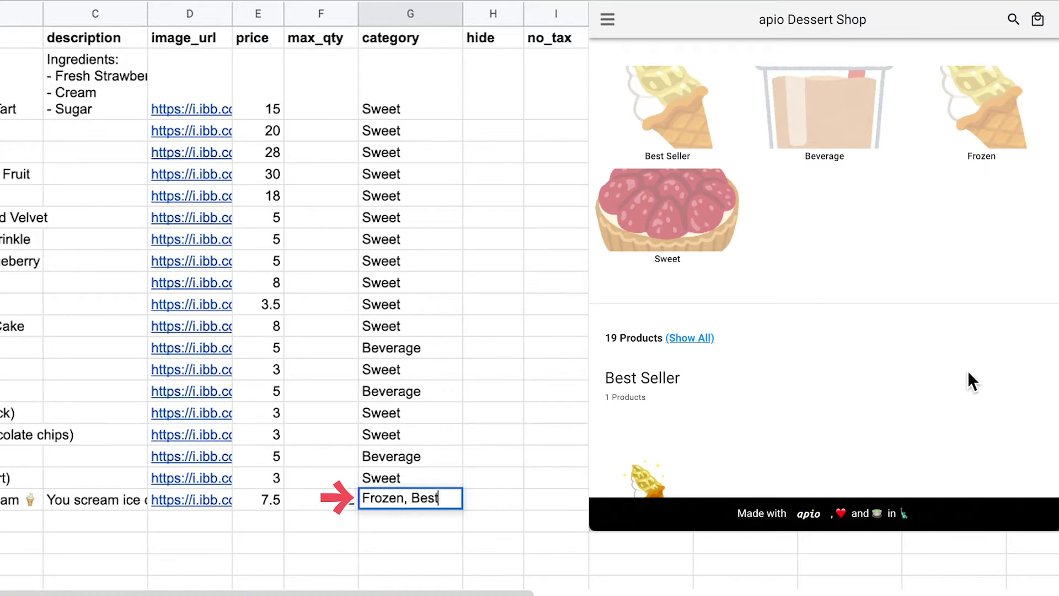
text( Seller)
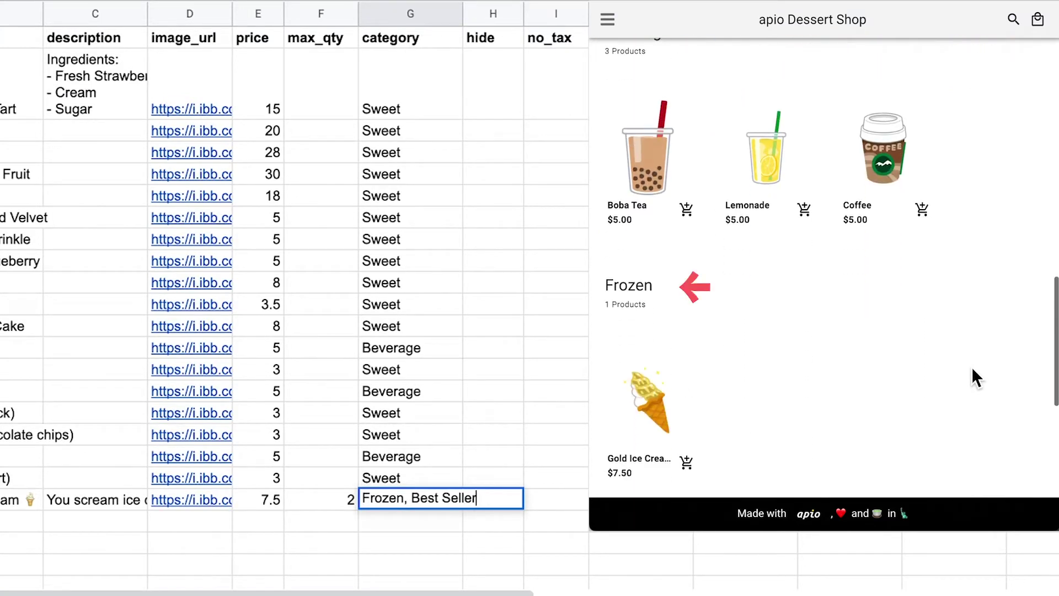
key(Return)
Step: Mark the ice-cream product with x in the hide column and 2 in the no_tax column
click(492, 498)
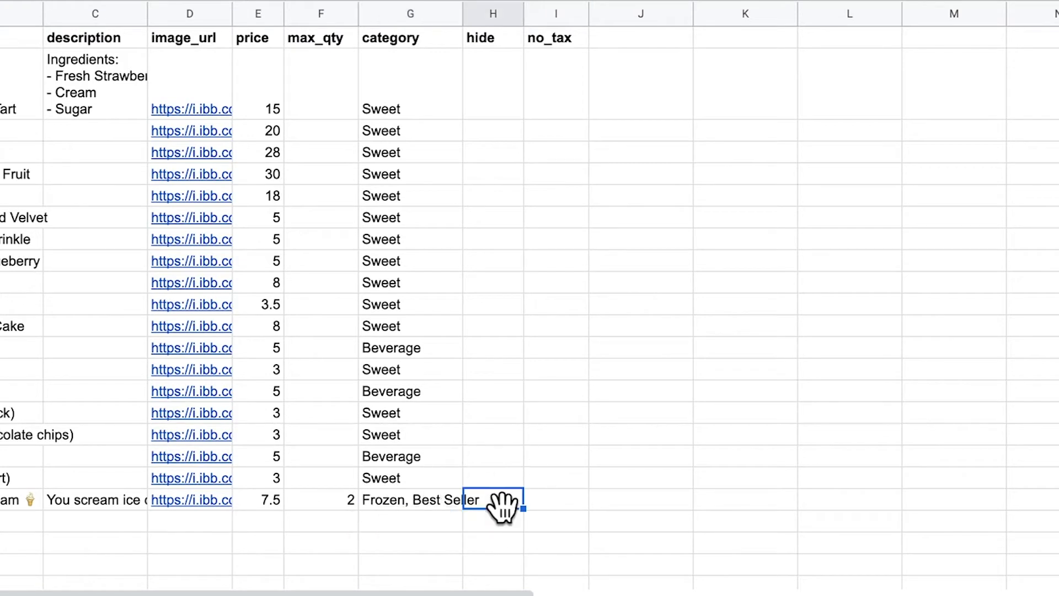
text(x)
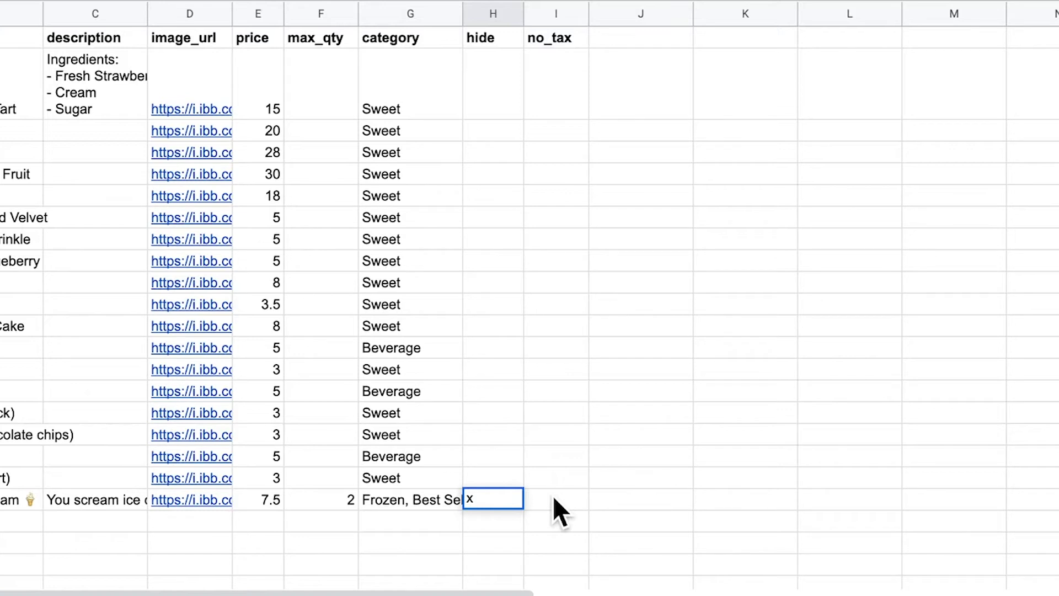
click(554, 498)
text(2)
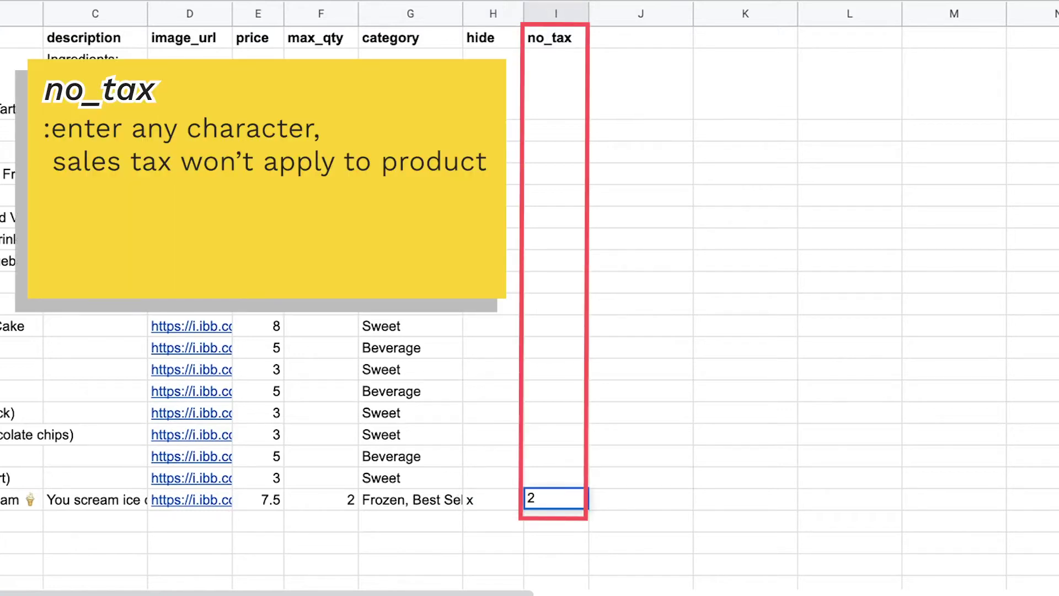
key(Return)
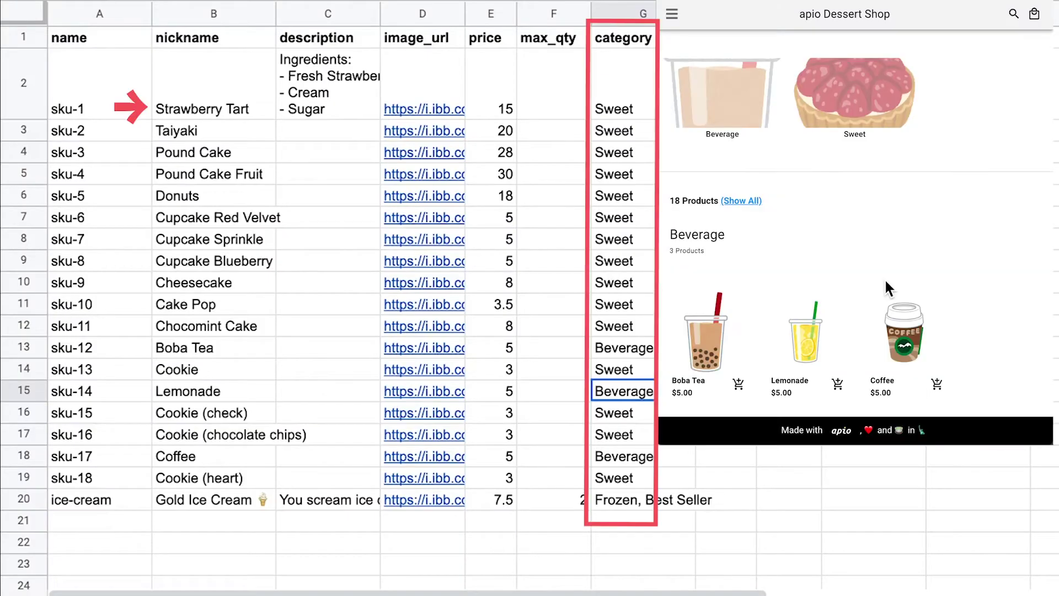
Step: Move the Cupcake Red Velvet, Cupcake Sprinkle and Cupcake Blueberry rows directly beneath the header row so they come first among the products
scroll(885, 278, down, 5)
scroll(892, 290, down, 2)
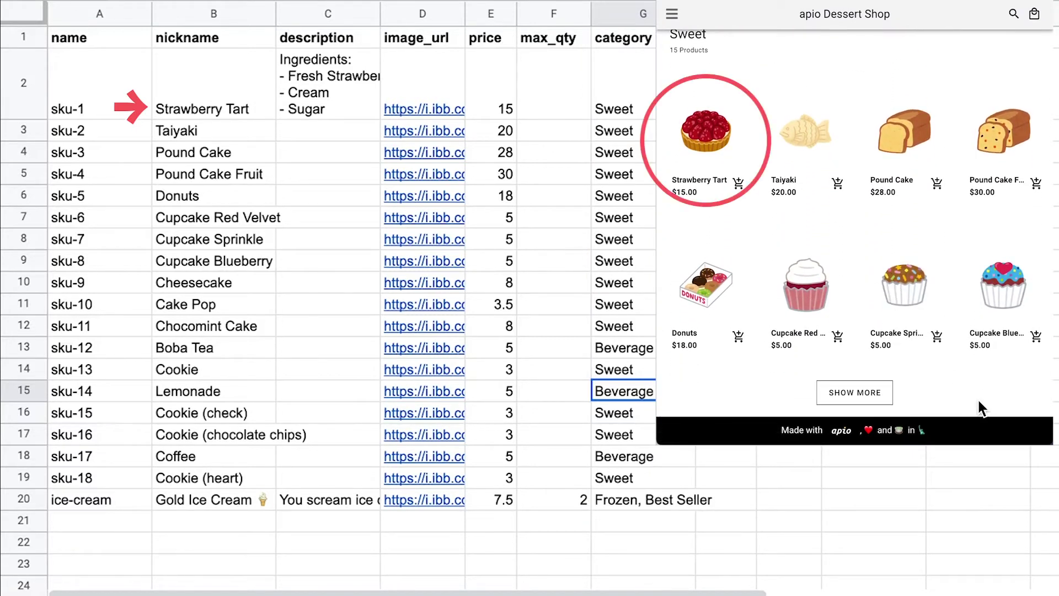
click(24, 217)
shift+click(32, 260)
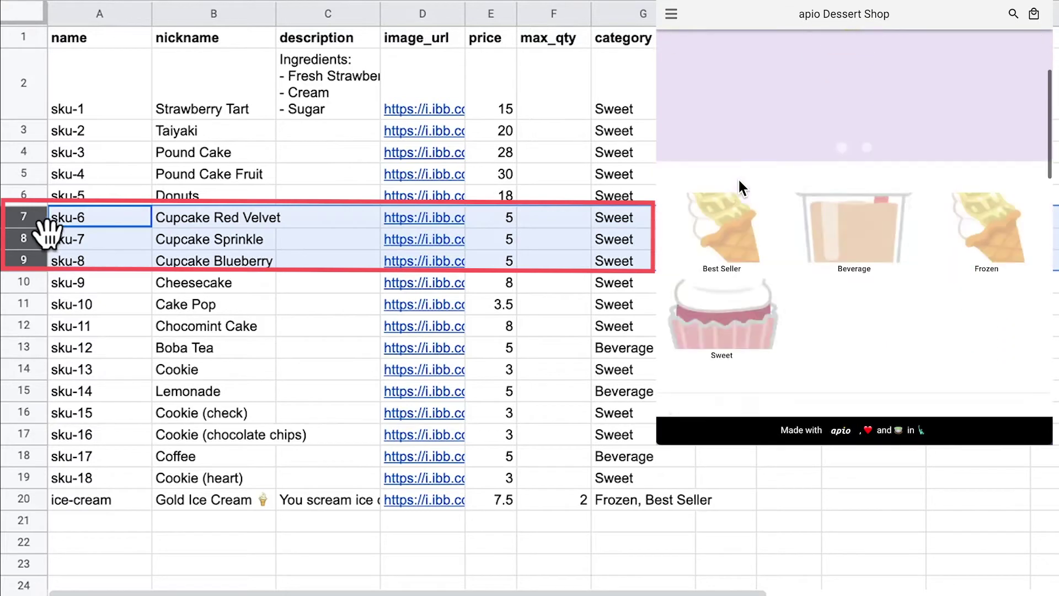
click(47, 237)
drag(44, 237, 31, 74)
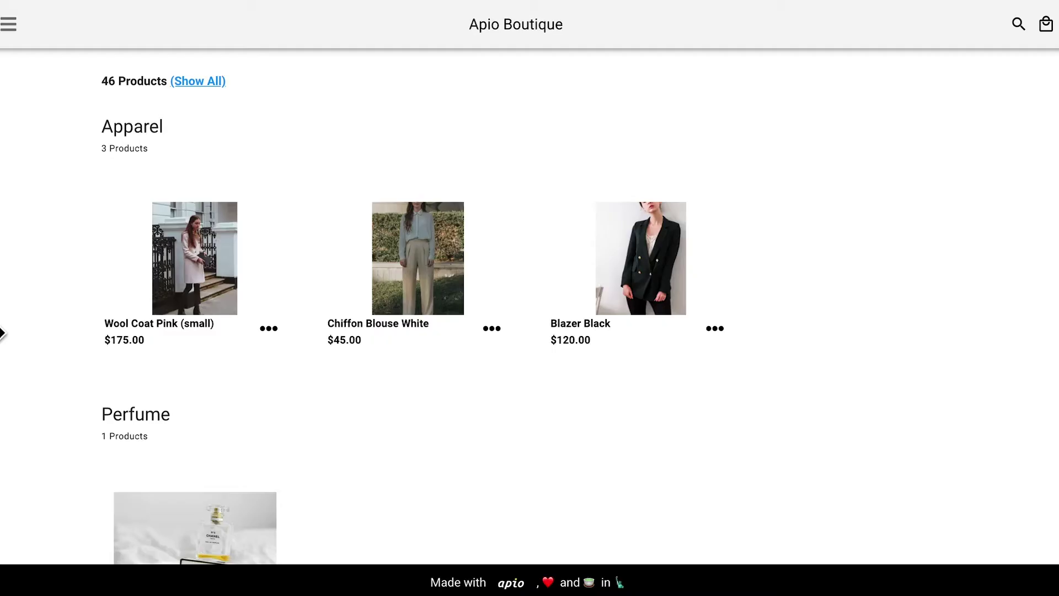
Step: In the Apio Boutique store, add the wool coat in pink, size M, to the cart and close its details
click(269, 329)
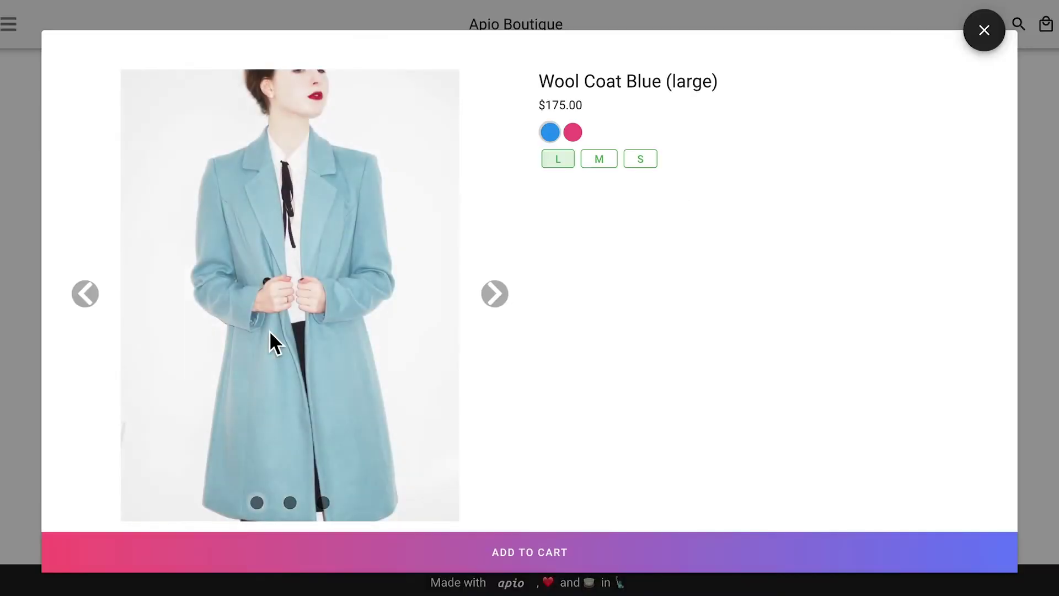
click(574, 135)
click(496, 296)
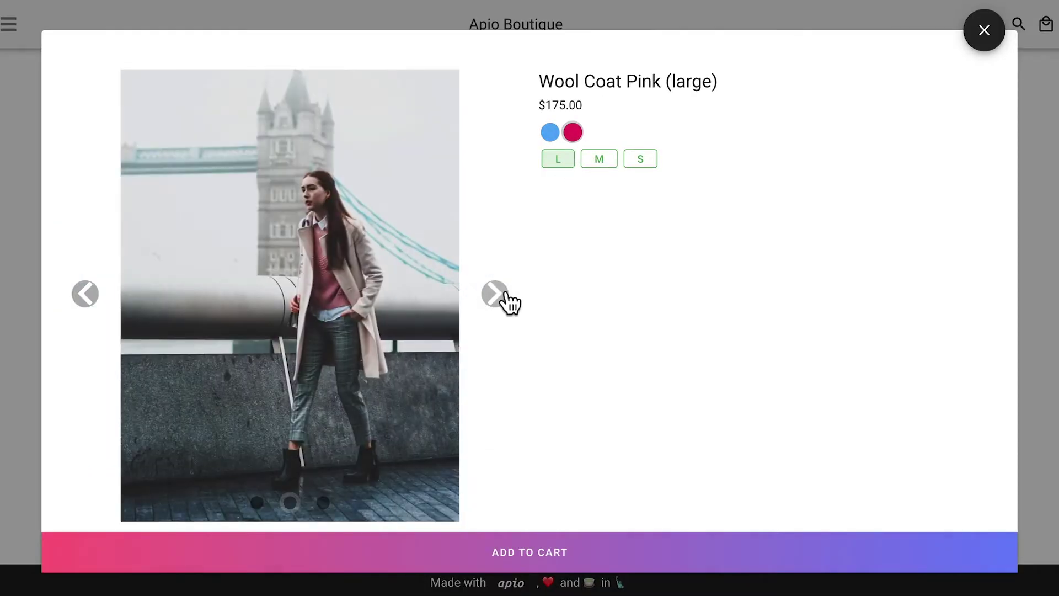
click(606, 163)
click(650, 557)
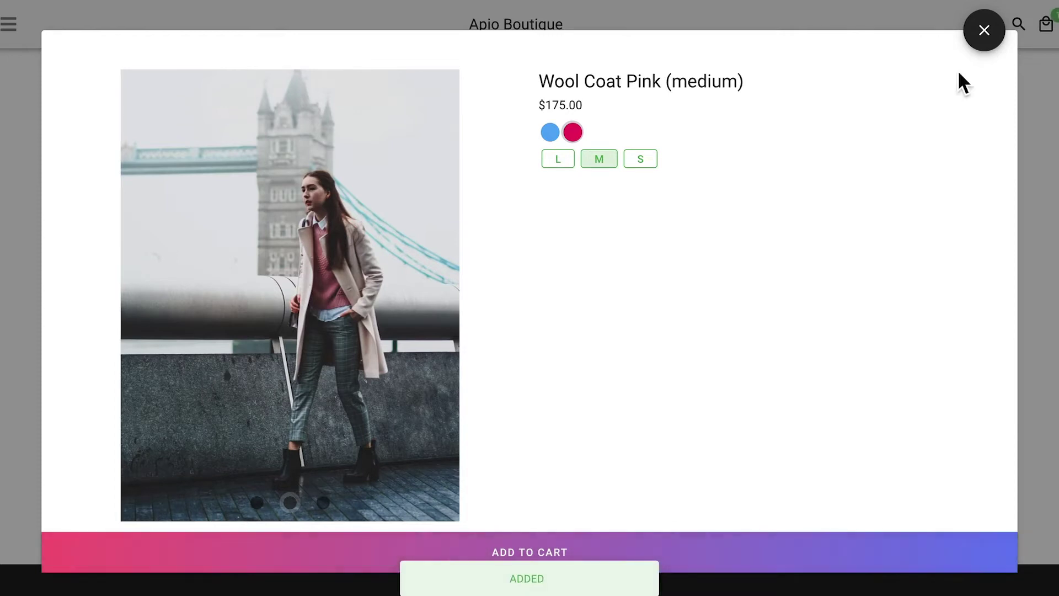
click(987, 37)
Step: Add the pointed heels in purple, size 39, to the cart and close their details
scroll(712, 389, down, 5)
click(667, 435)
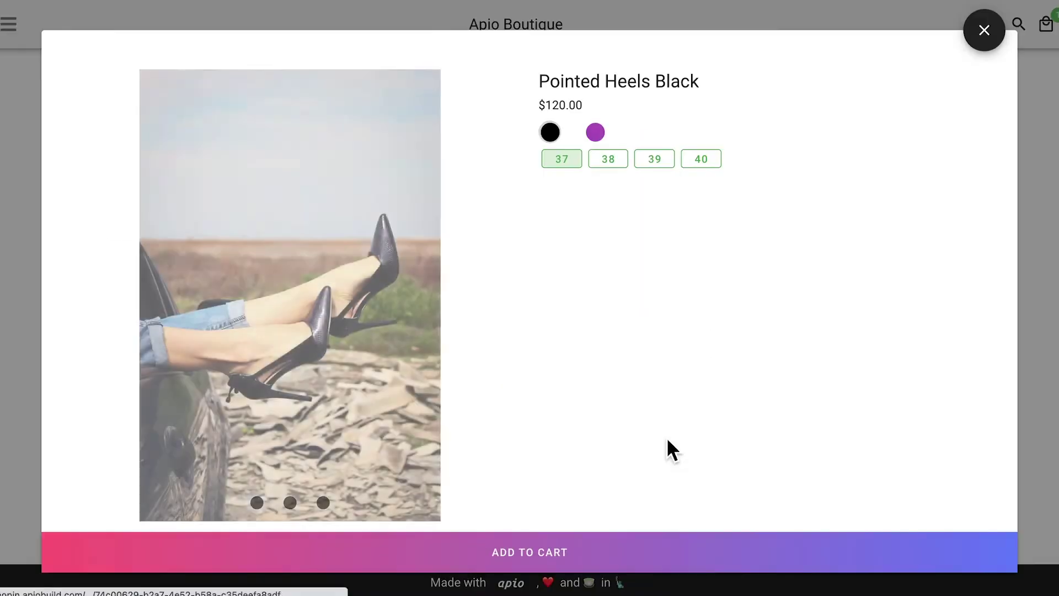
click(606, 137)
click(655, 159)
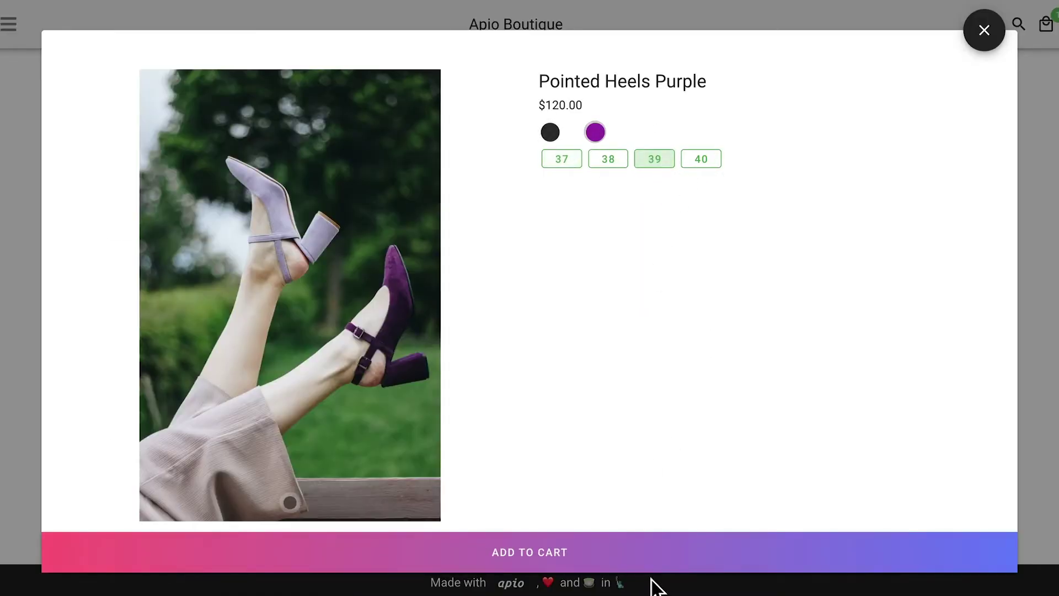
click(650, 558)
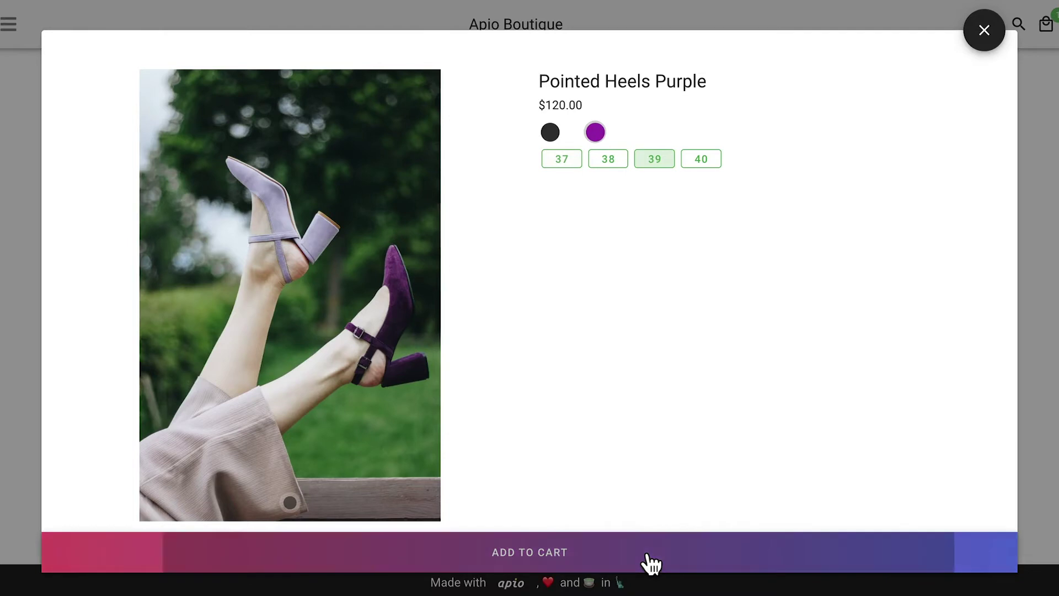
click(991, 40)
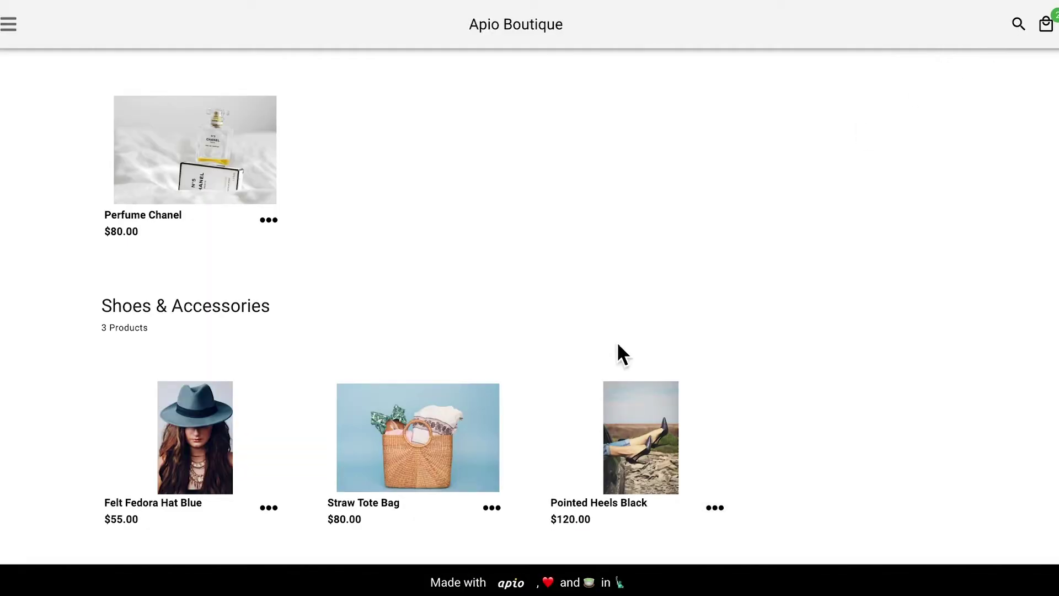
Step: Open the straw bag's details and try its tote, crossbody and color options
click(481, 440)
click(685, 165)
click(629, 163)
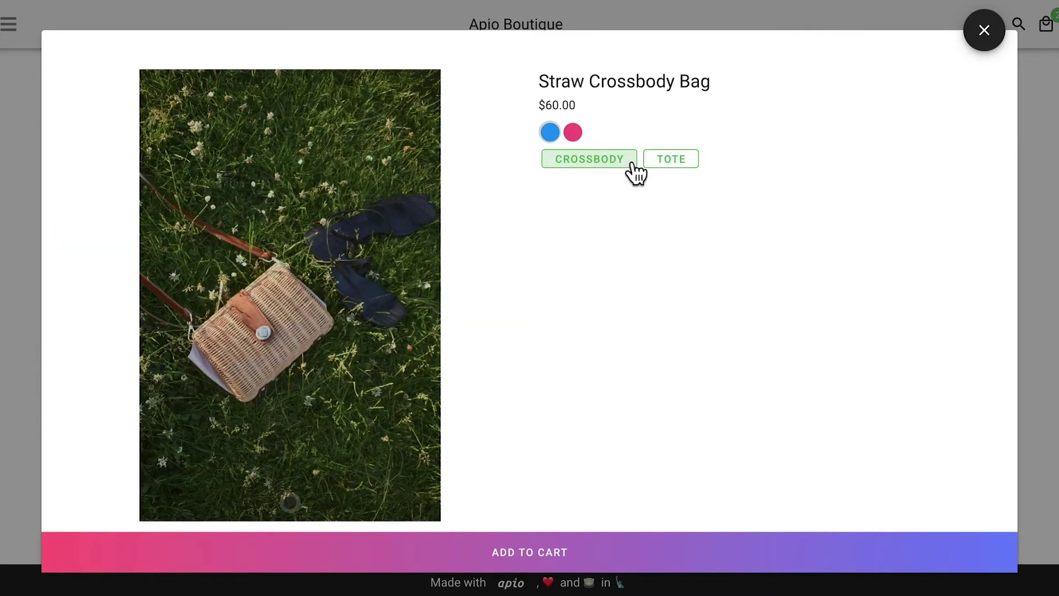
click(585, 132)
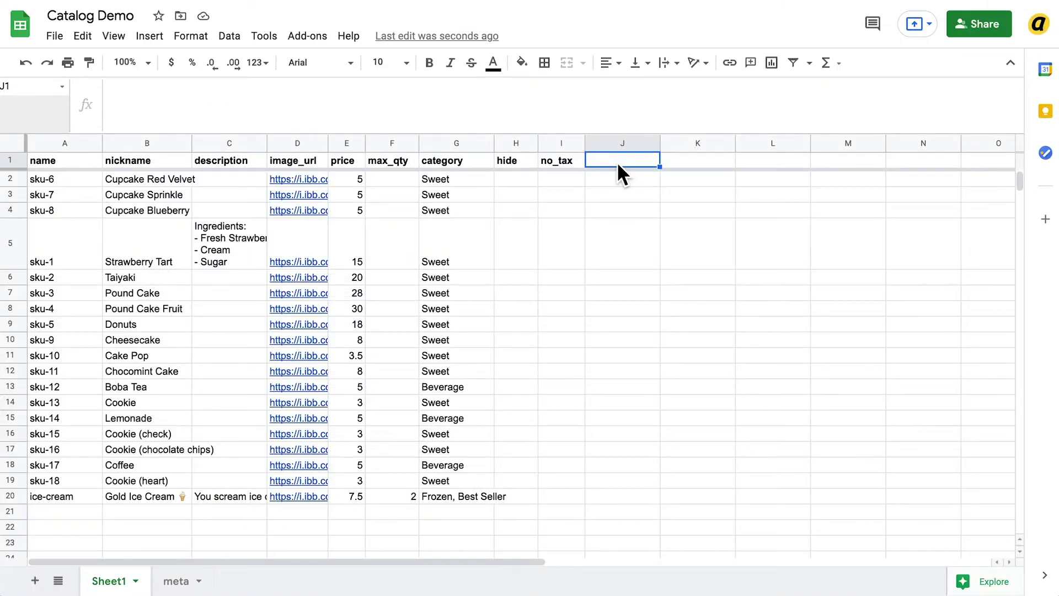
Step: In the Catalog Demo sheet, enter the headers option:size, option:flavor, option:color and option:name in cells J1 to M1
text(option:size	option:flavor	option:color	option:name)
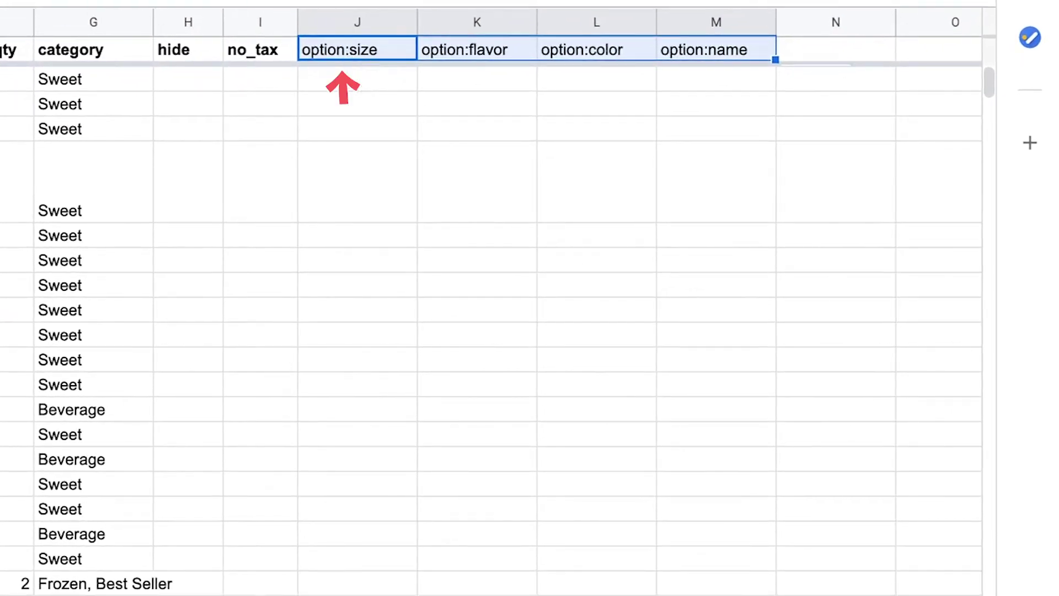
key(Tab)
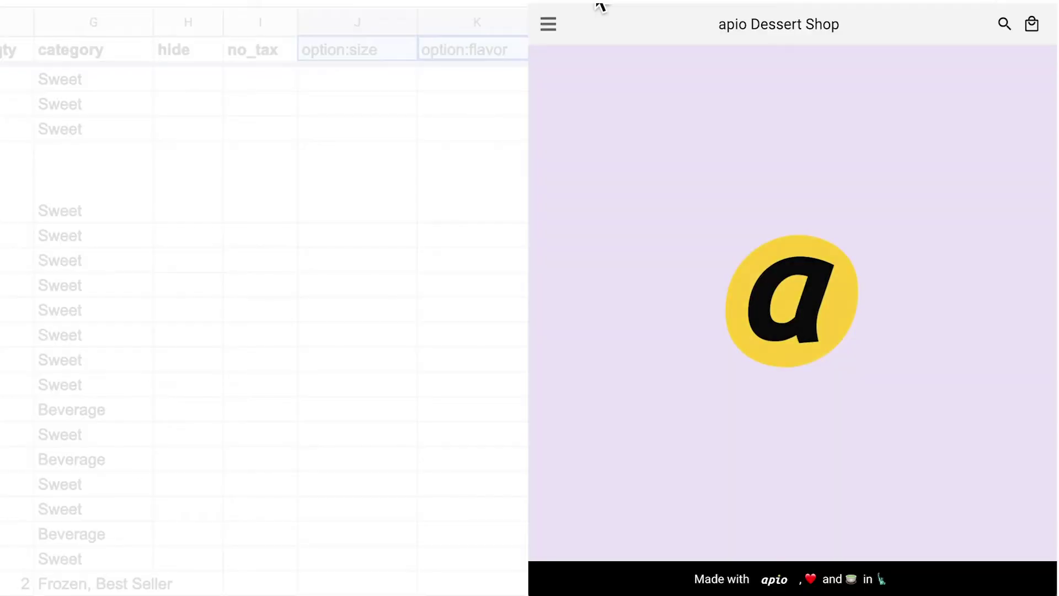
scroll(638, 245, down, 4)
scroll(638, 246, down, 6)
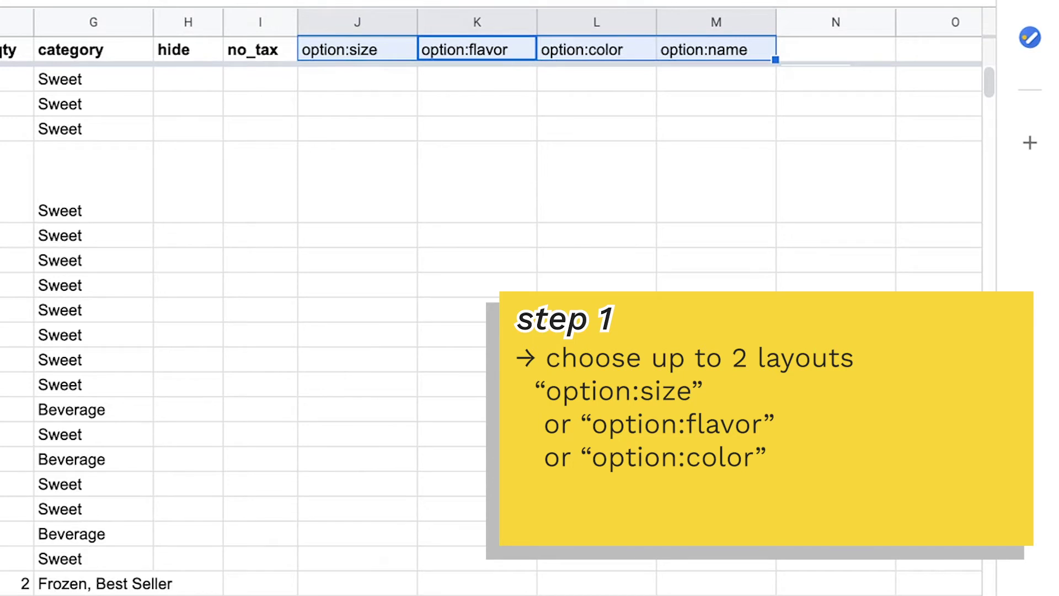
Step: Clear the option:color header from L1 and move the option:name header into that cell
click(592, 55)
key(Delete)
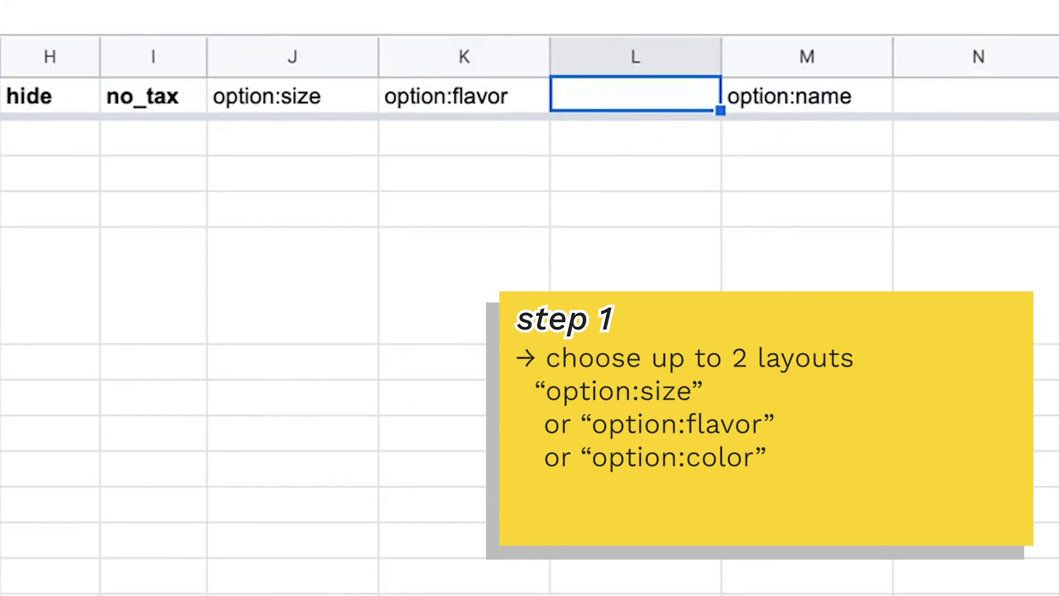
click(797, 94)
drag(797, 94, 650, 105)
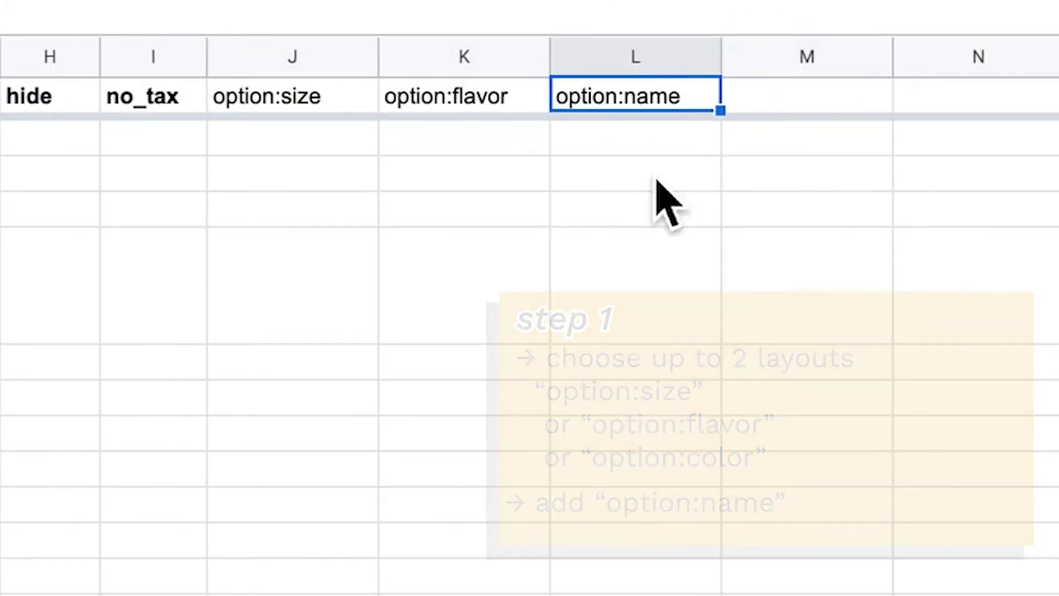
Step: Enter the product names ice-cream-chocolate-cup, ice-cream-chocolate-cone and ice-cream-chocolate-waffle in rows 21 to 23
click(98, 124)
text(ice-cream-chocolate-cup)
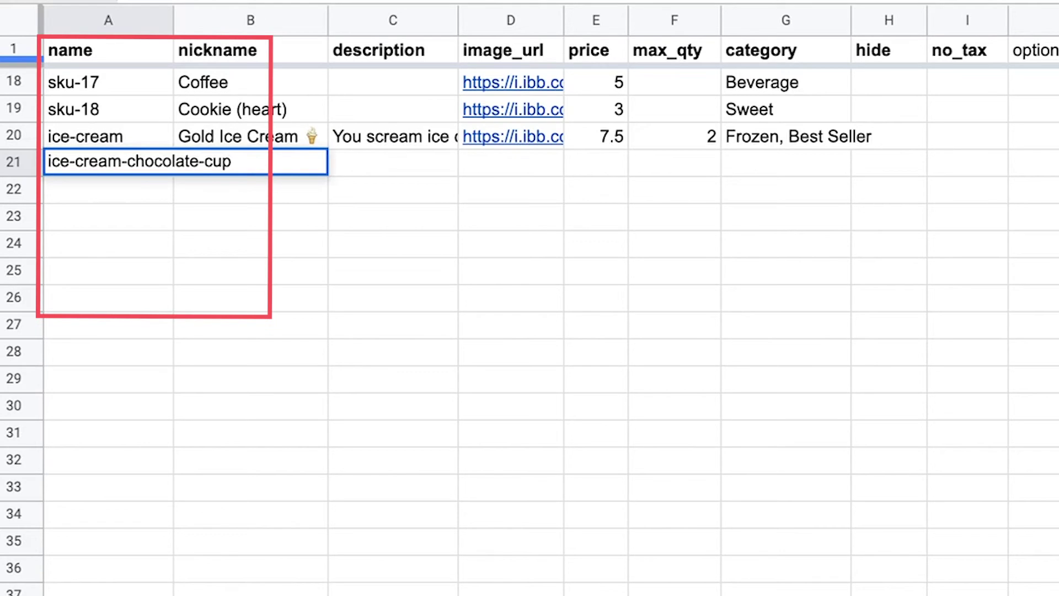
key(Return)
text(ice-cream-chocolate-cone)
key(Return)
text(ice-cream-chocolate-)
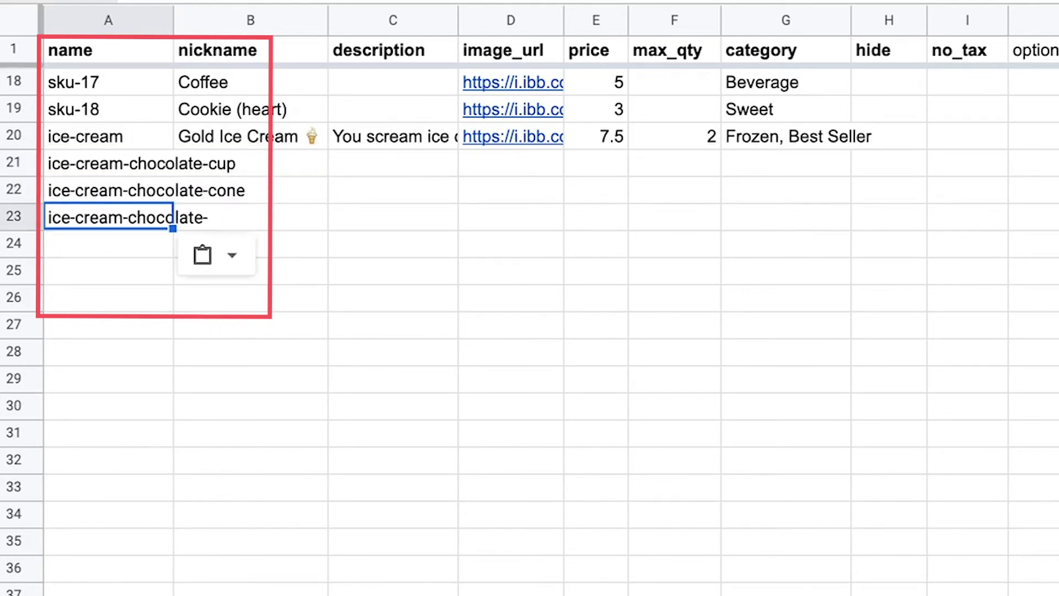
key(Return)
text(waffle)
key(Return)
Step: Copy the three chocolate product names into rows 24 to 26 and replace "chocolate" with "matcha" in each copy
text(ice-cream-chocolate-cup ice-cream-chocolate-cone ice-cream-chocolate-waffle)
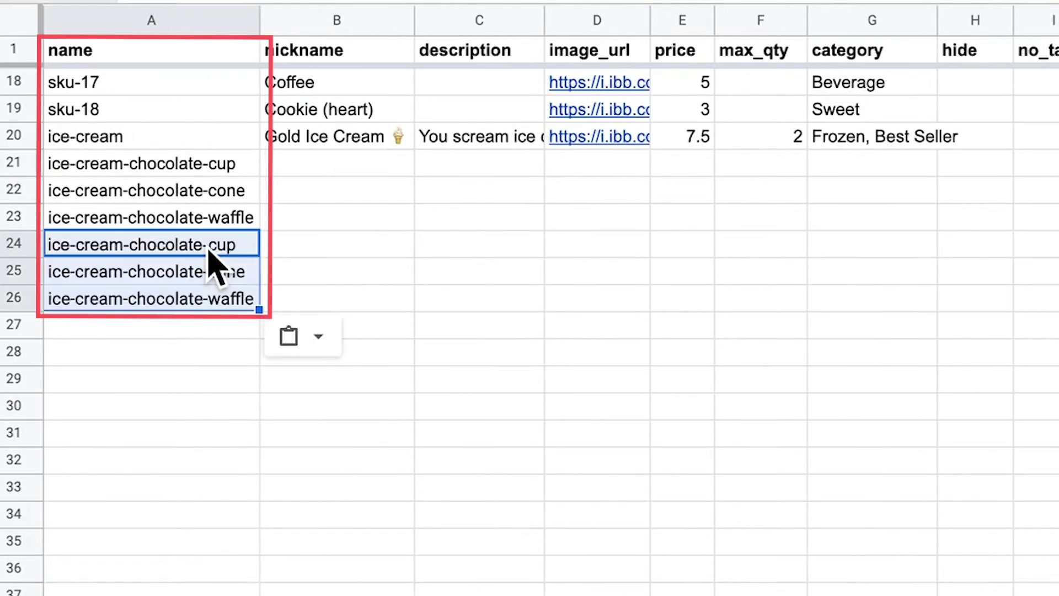
double_click(207, 246)
drag(198, 246, 130, 248)
text(natch)
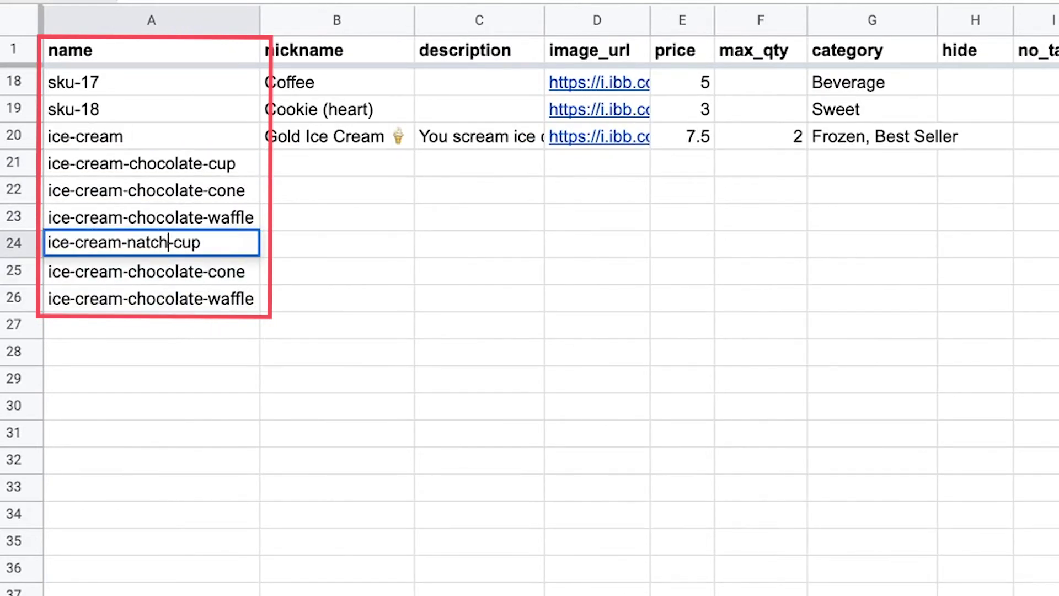
key(super+c)
double_click(171, 275)
key(super+v)
double_click(170, 299)
key(super+v)
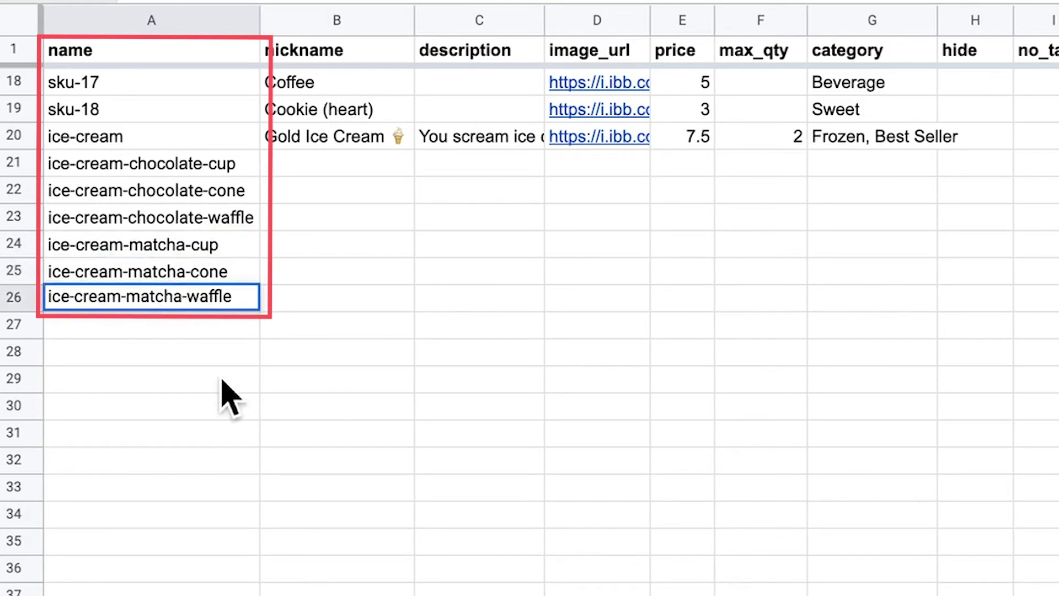
key(Return)
Step: Enter the nicknames Chocolate Ice Cream in Cup, Chocolate Ice Cream in Cone and Chocolate Ice Cream in Waffle Cone in rows 21 to 23
click(329, 168)
text(Chocolate Ice Cream in Cup)
key(Return)
key(super+v)
key(Return)
key(BackSpace)
key(BackSpace)
text(one)
key(Return)
key(super+v)
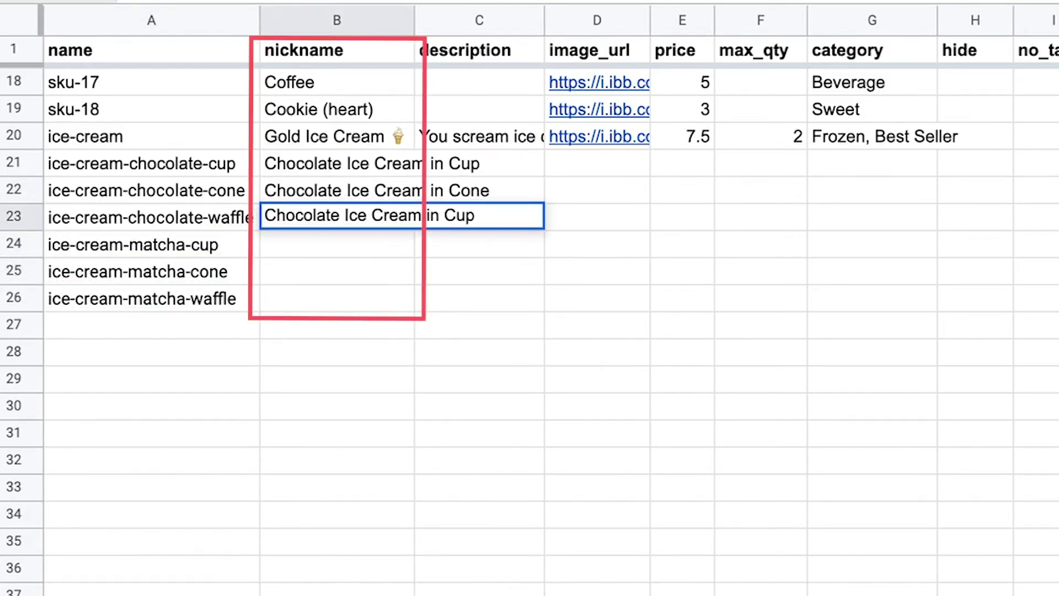
text(Cone)
key(Return)
Step: Copy the three chocolate nicknames into rows 24 to 26 and replace "Chocolate" with "Matcha" in each copy
drag(295, 165, 295, 216)
key(super+c)
click(296, 244)
key(super+v)
double_click(295, 243)
text(Match)
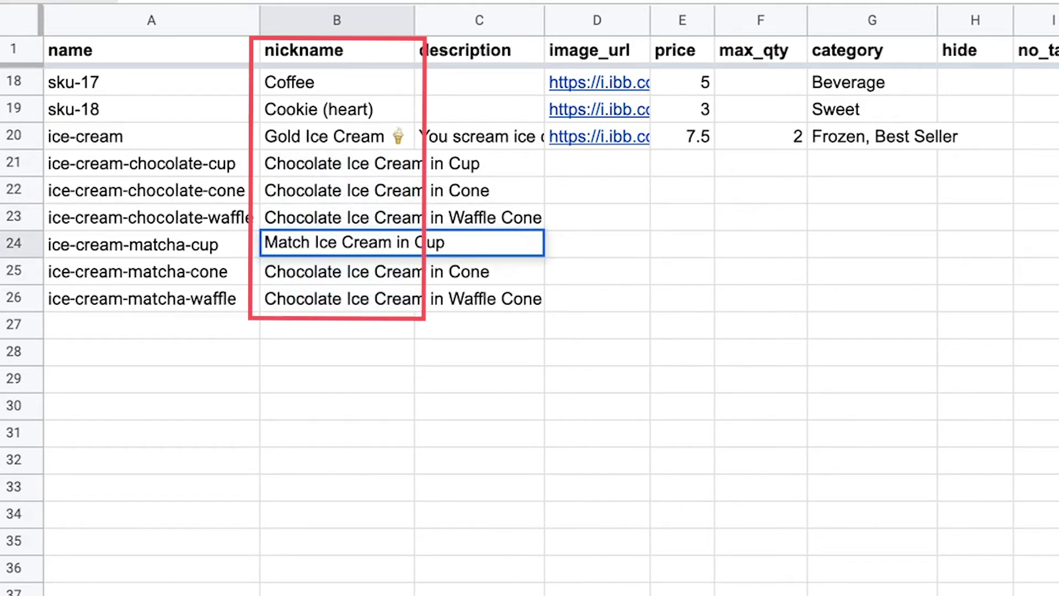
double_click(295, 270)
text(Matcha)
double_click(301, 299)
text(Matcha)
Step: Set the prices of the new ice-cream variants to 5 for each cup and cone and 7 for each waffle cone
click(700, 167)
text(5)
key(Return)
text(5)
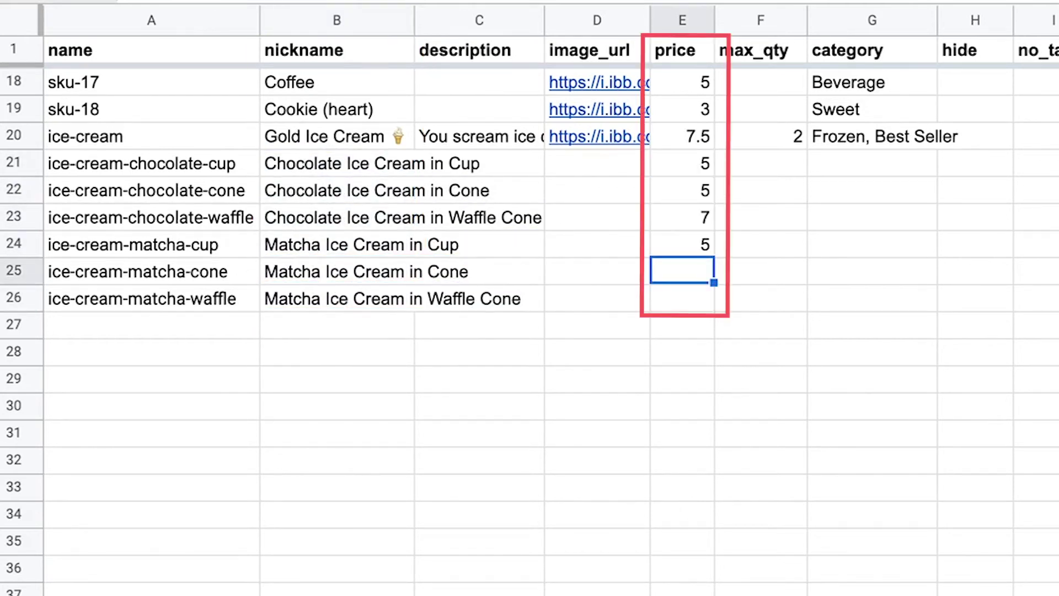
key(Return)
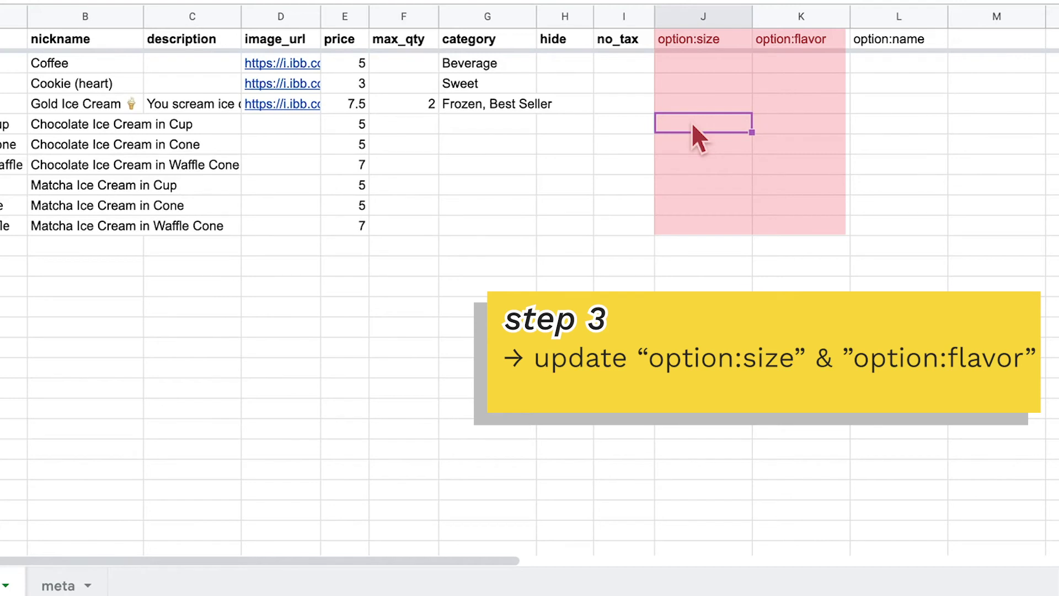
Step: Fill the option:size column with Chocolate for the three chocolate variants and Matcha for the three matcha variants
text(Chocolate)
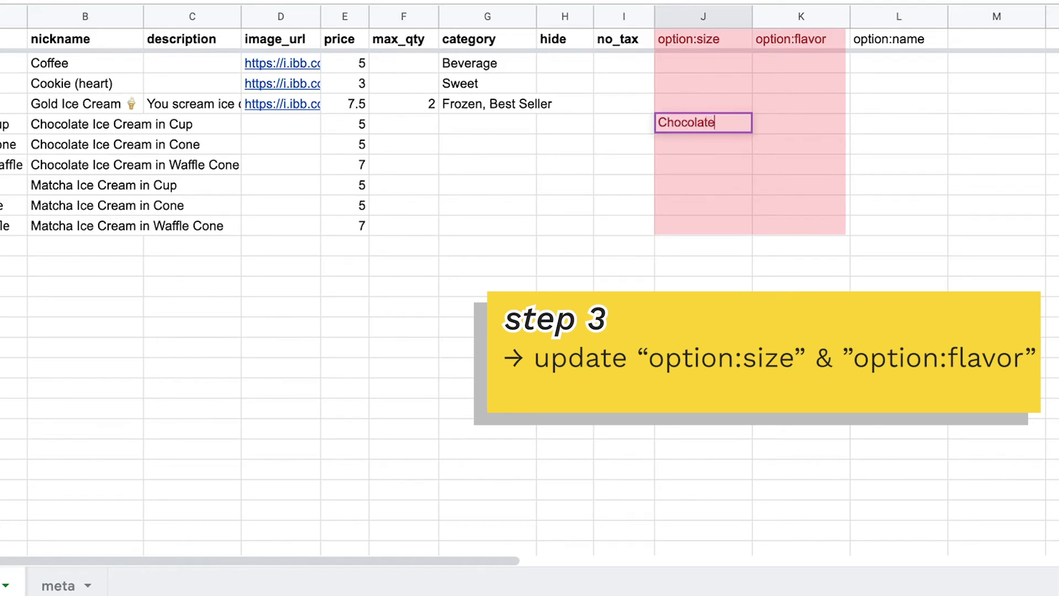
key(Return)
text(Chocolate)
key(Return)
text(Chocolate)
key(Return)
text(Matcha)
key(ctrl+Return)
key(ctrl+c)
key(Down)
key(ctrl+v)
key(Down)
key(ctrl+v)
Step: Fill the option:flavor column with Cup, Cone and Waffle Cone for the chocolate variants and copy these values to the matcha variants
click(779, 121)
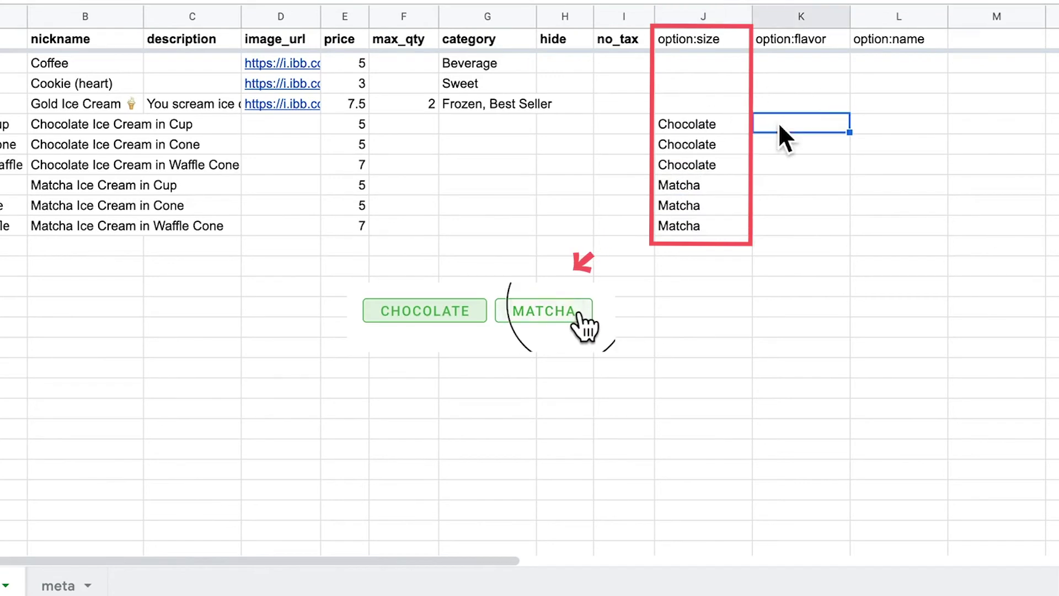
text(Cup)
key(Return)
text(Cone)
key(Return)
text(Waf)
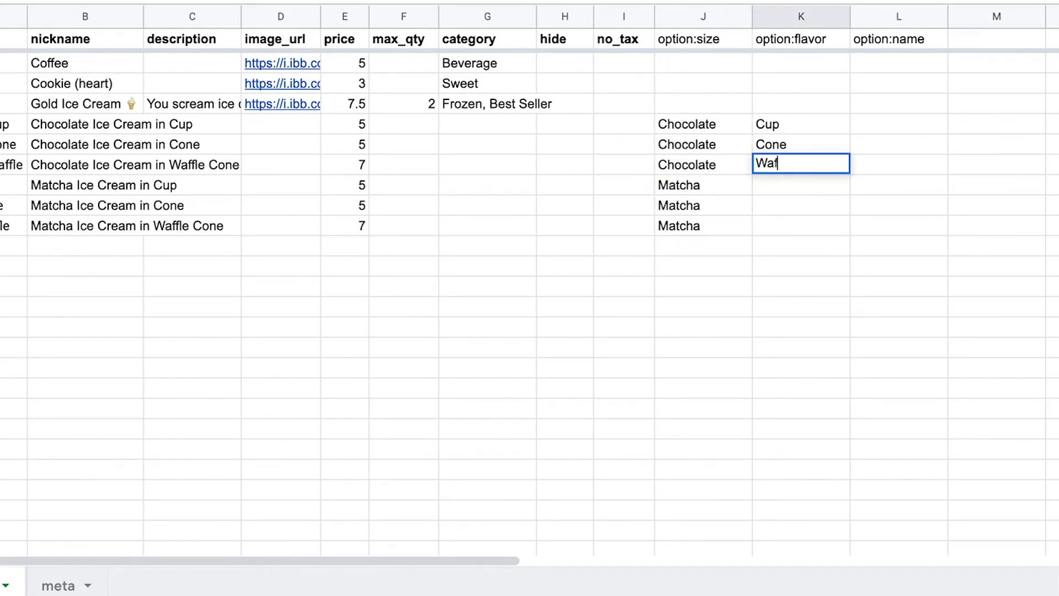
text(fle Cone)
key(Return)
drag(779, 124, 802, 171)
key(ctrl+c)
click(792, 188)
key(ctrl+v)
Step: Enter icecream in the option:name column for all six new ice-cream variants to group them together
click(900, 127)
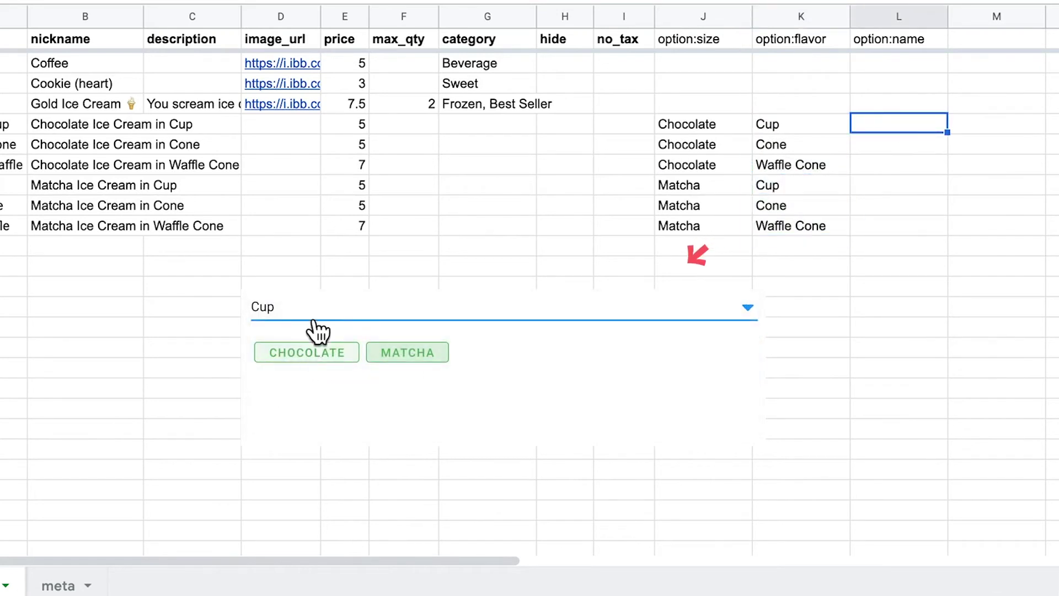
click(320, 313)
click(325, 398)
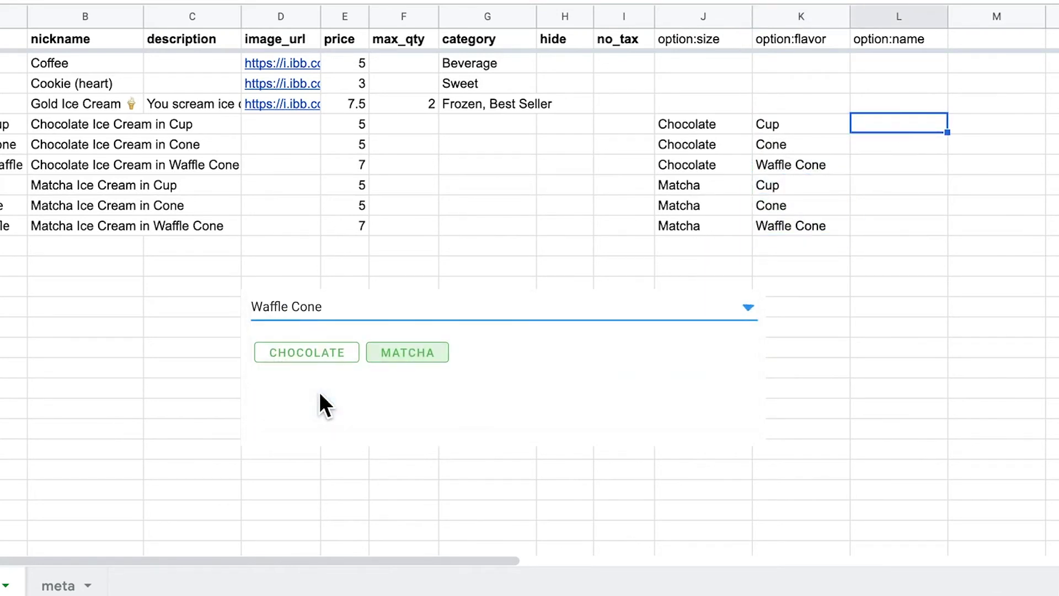
click(325, 314)
text(icecream)
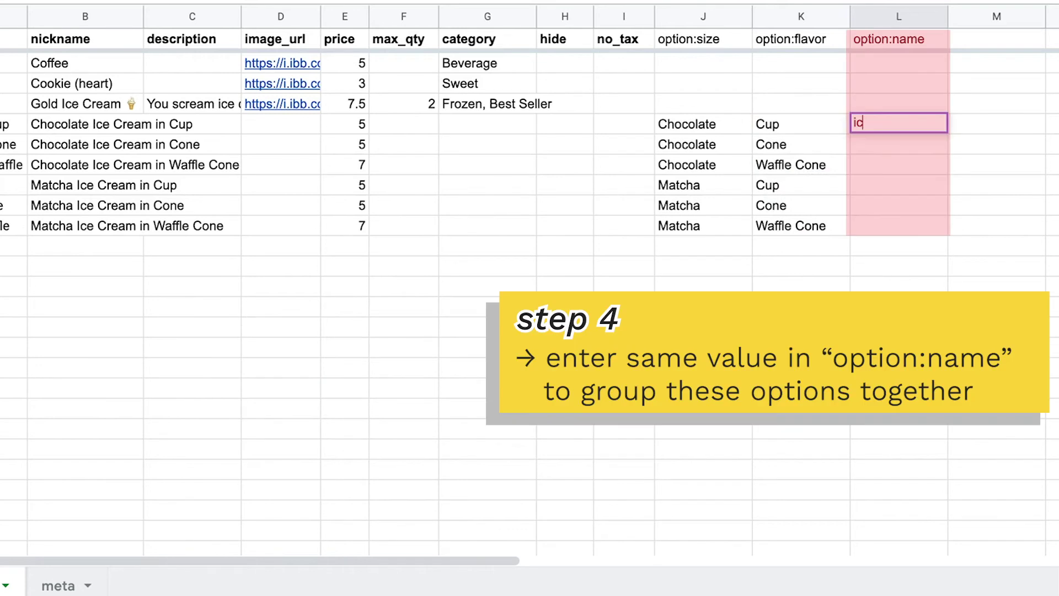
key(Return)
key(ctrl+v)
drag(947, 133, 958, 230)
key(Return)
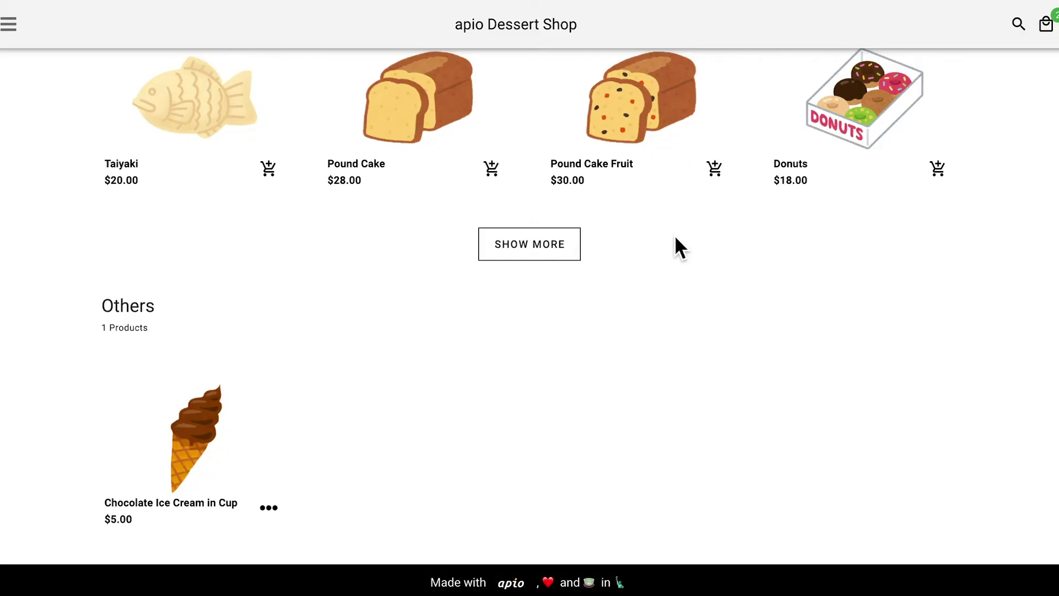
Step: Open Chocolate Ice Cream in Cup in the apio Dessert Shop store and try its Chocolate/Matcha choices and container dropdown
click(209, 453)
click(707, 187)
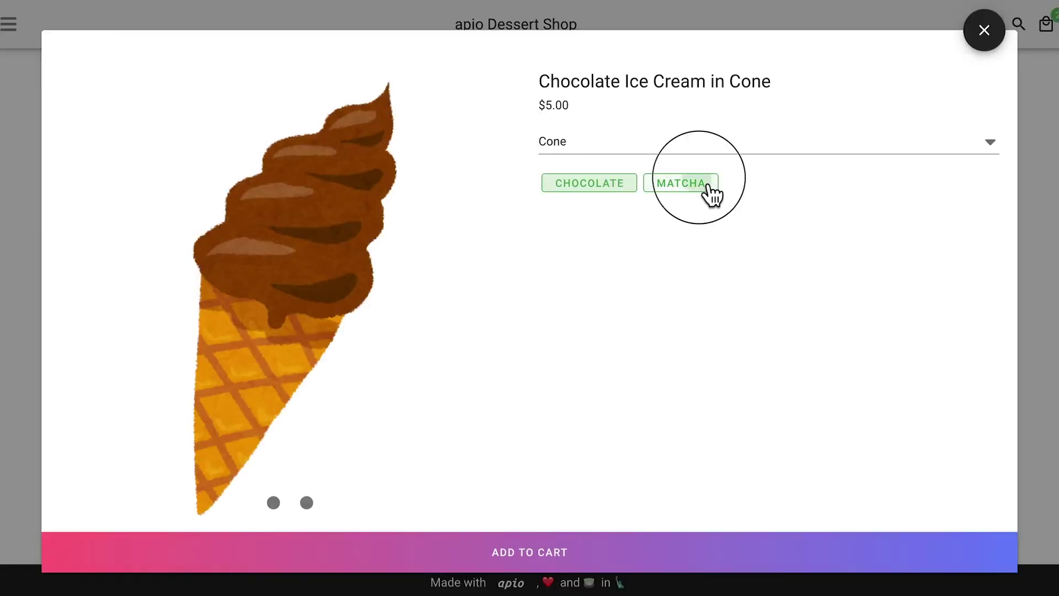
click(494, 293)
click(580, 145)
click(588, 190)
click(596, 141)
click(608, 226)
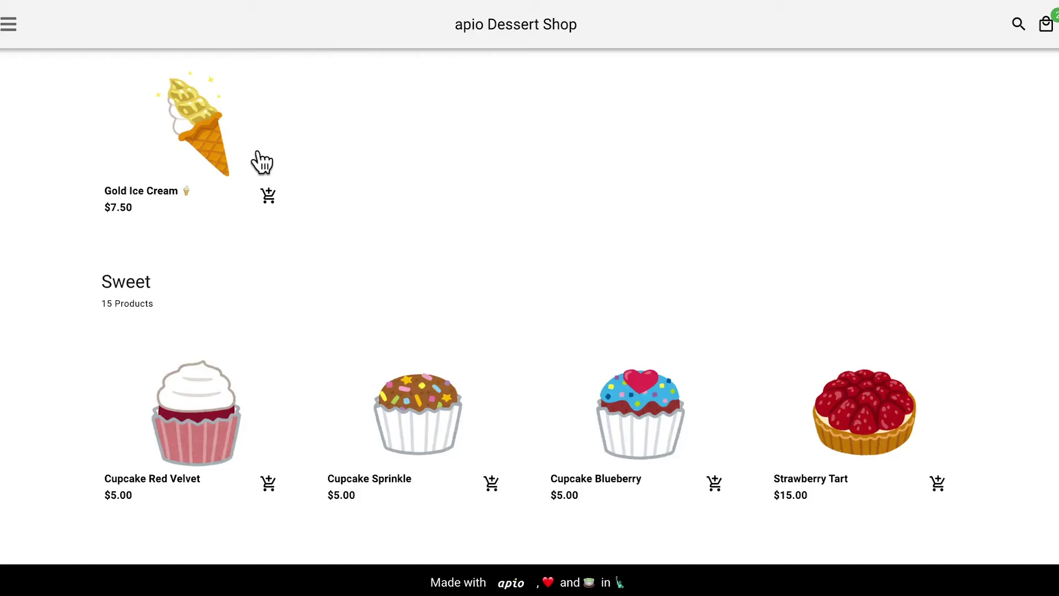
Step: Open the Gold Ice Cream product in the apio Dessert Shop store
click(243, 146)
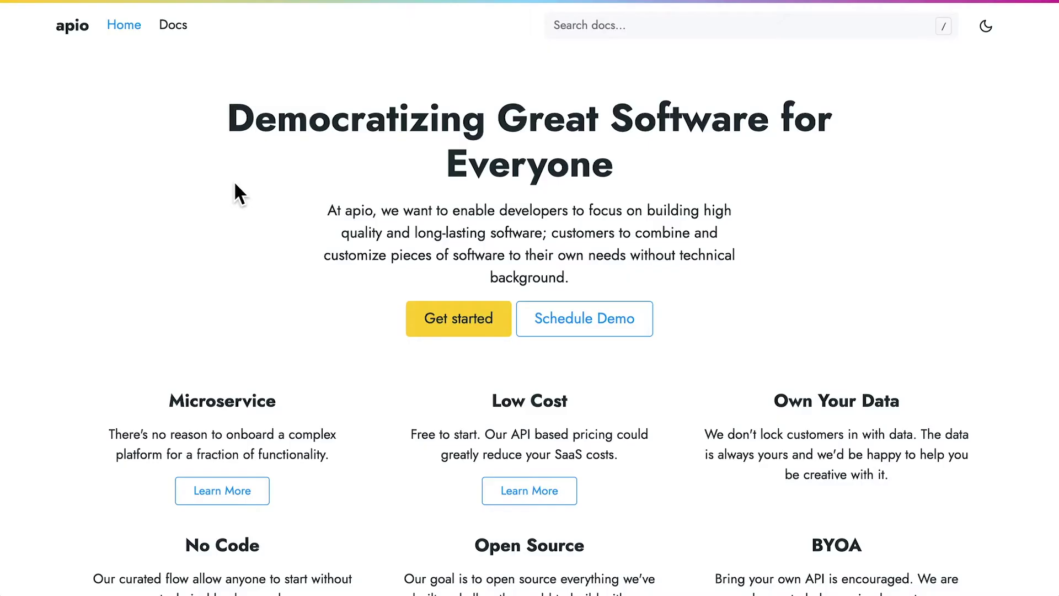
Step: Open the apio docs and go to the Troubleshooting topic on getting a shortened URL for the Chopin store
click(475, 331)
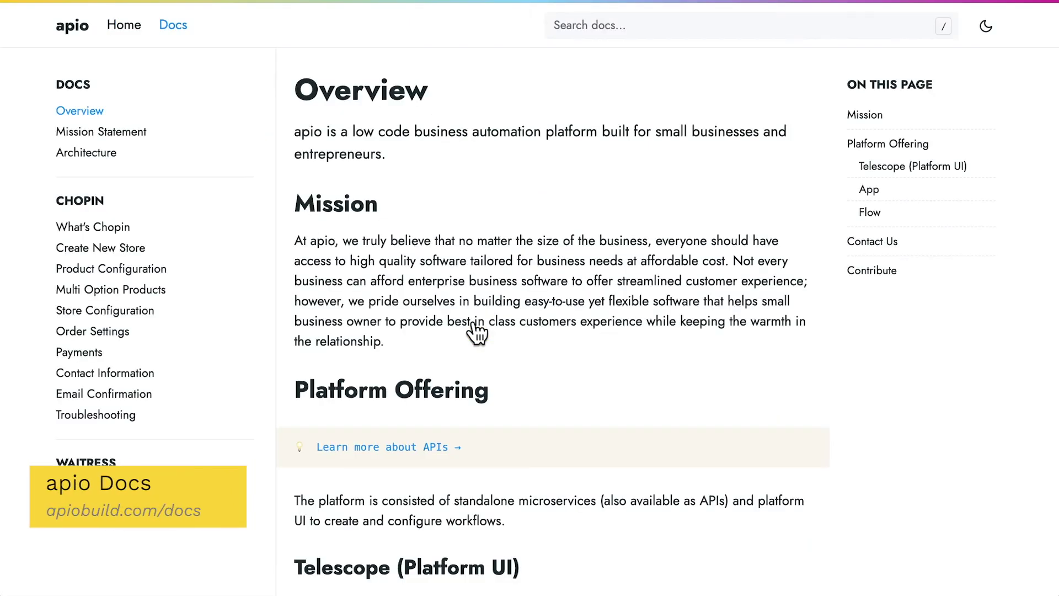
click(134, 480)
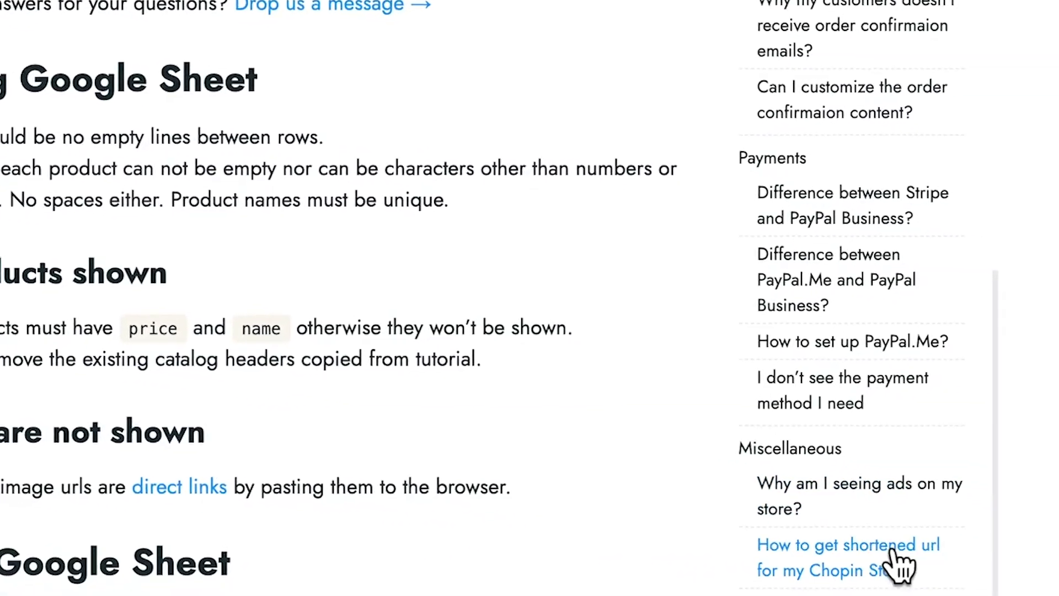
click(874, 541)
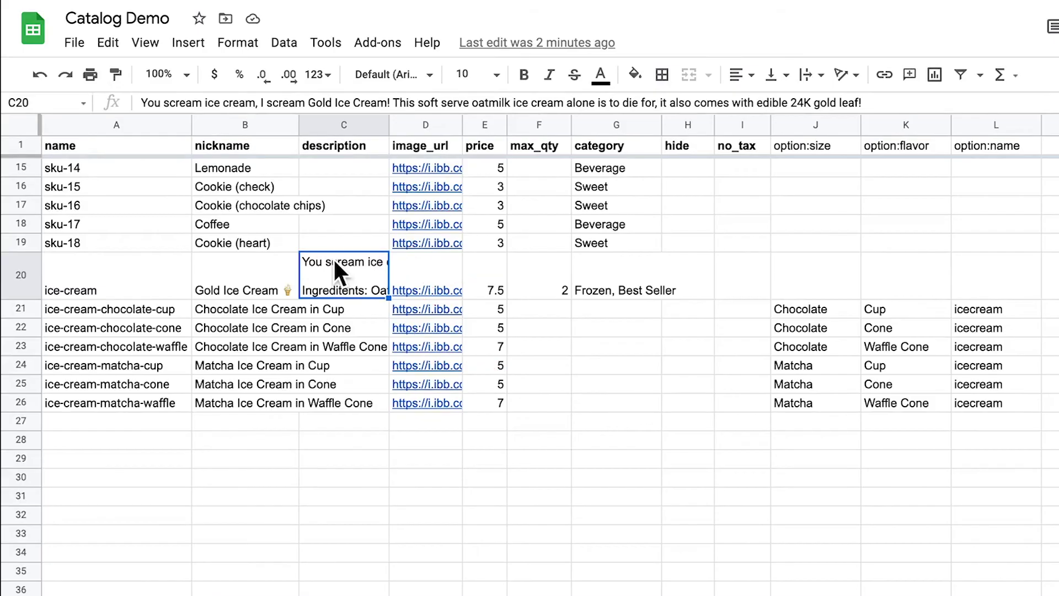
Step: Enlarge the cell editing area and add a "## Overview" heading and a "##" ingredients heading to the Gold Ice Cream description
drag(321, 116, 329, 224)
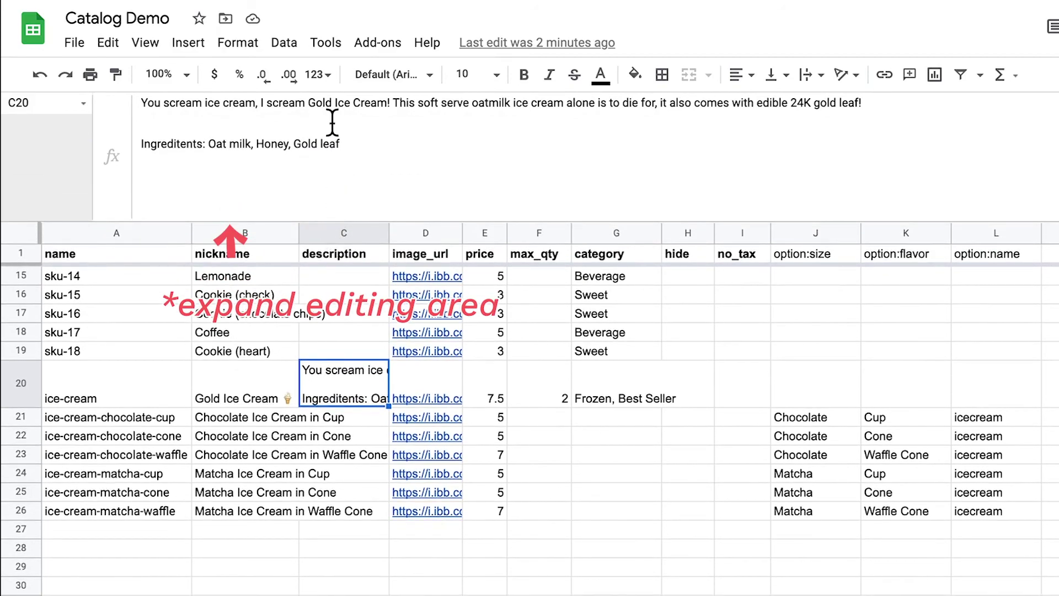
click(141, 102)
text(## Overview)
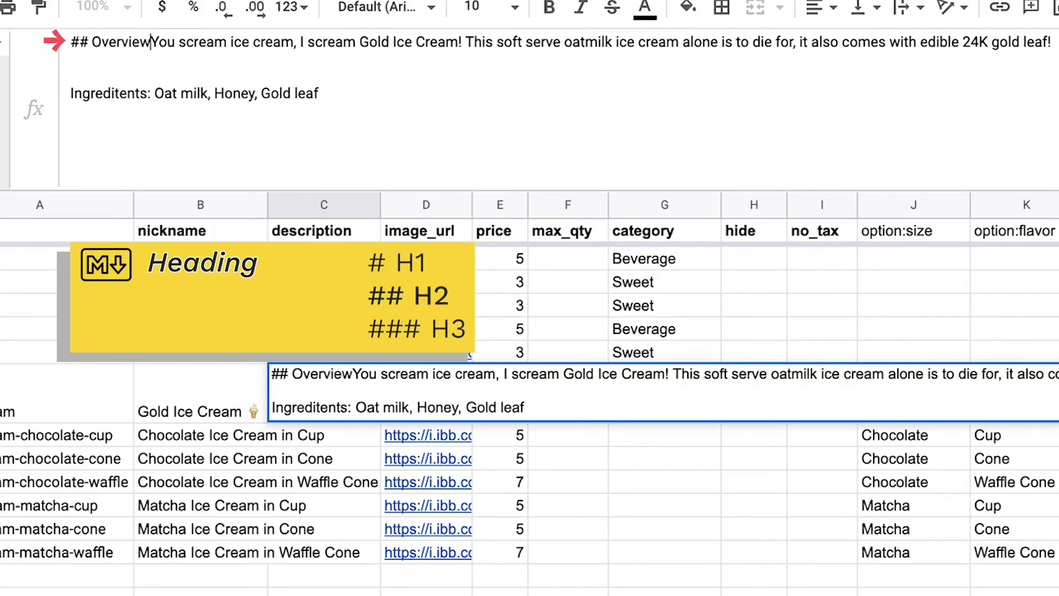
key(alt+Return)
click(76, 131)
text(##)
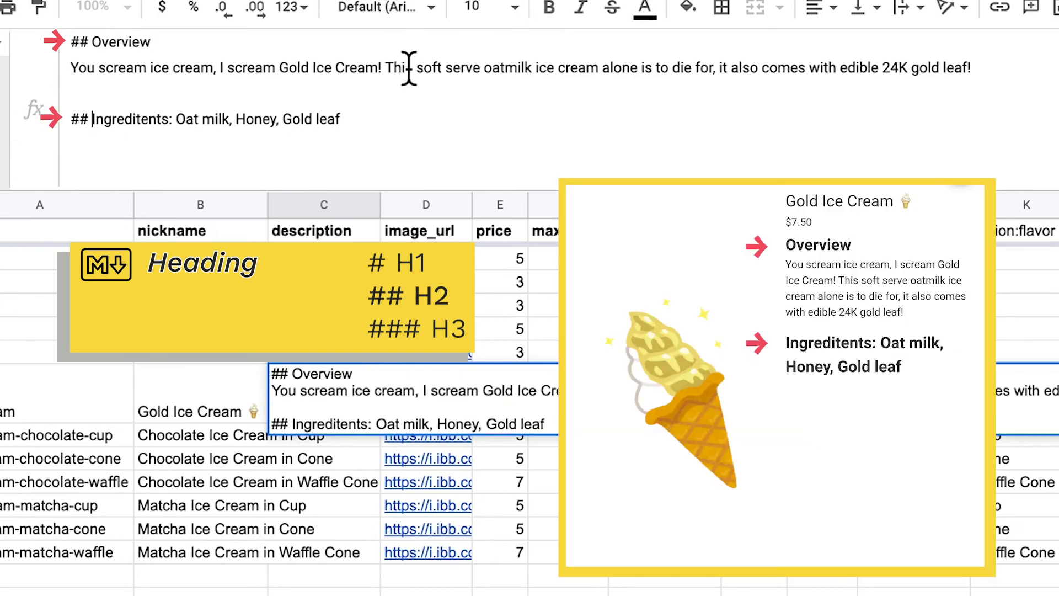
Step: Make "edible 24K gold leaf" bold in the Gold Ice Cream description with Markdown double asterisks
click(840, 68)
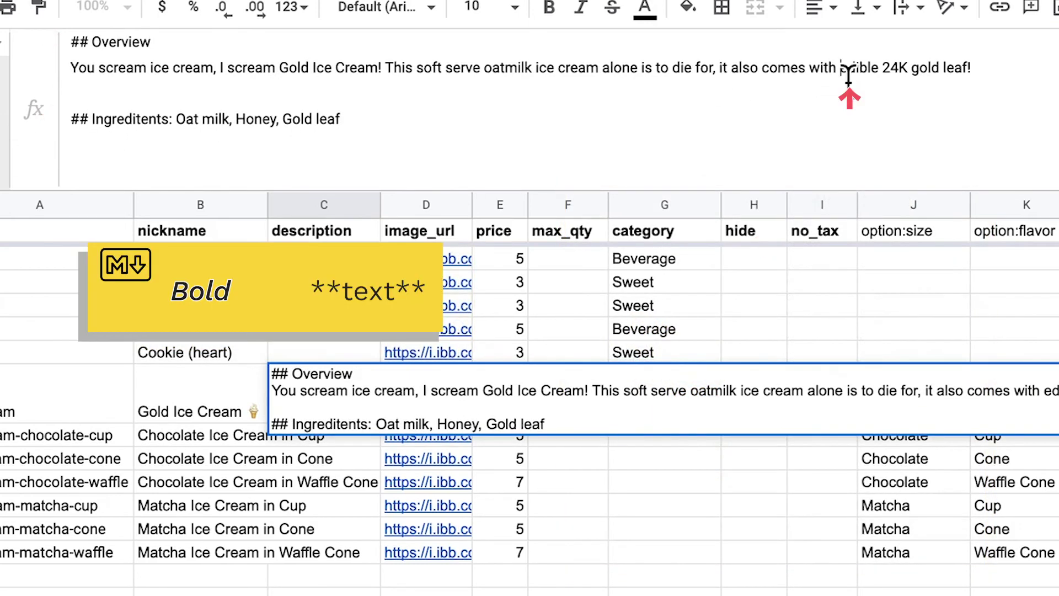
text(**)
click(981, 69)
text(**)
Step: Split the Gold Ice Cream ingredients into a Markdown dash list with Oat milk, Honey and Gold leaf on separate lines below their heading
click(182, 127)
key(ctrl+Return)
text(-)
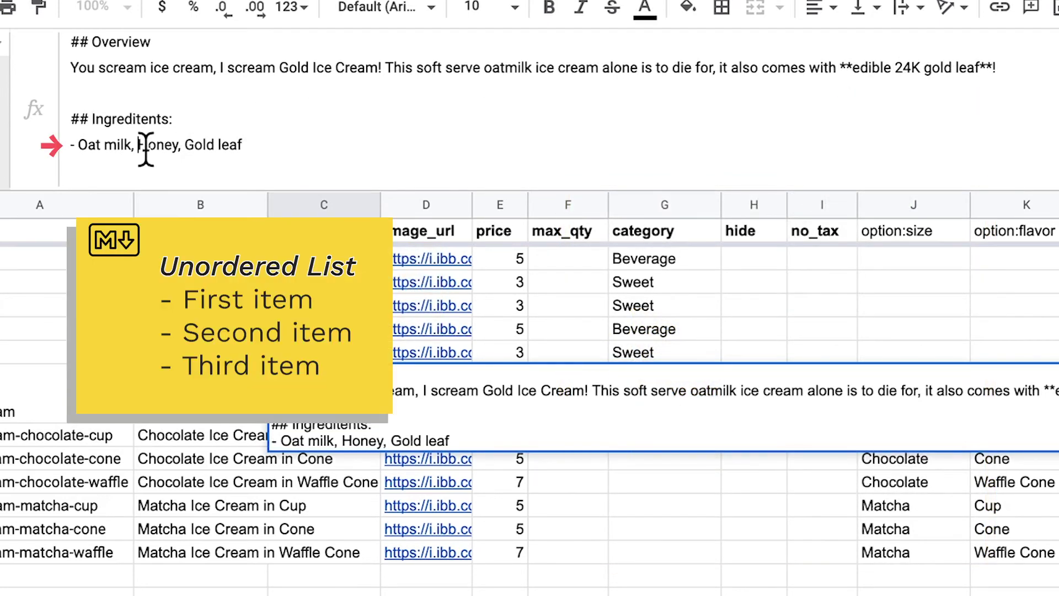
key(BackSpace)
key(ctrl+Return)
text(-)
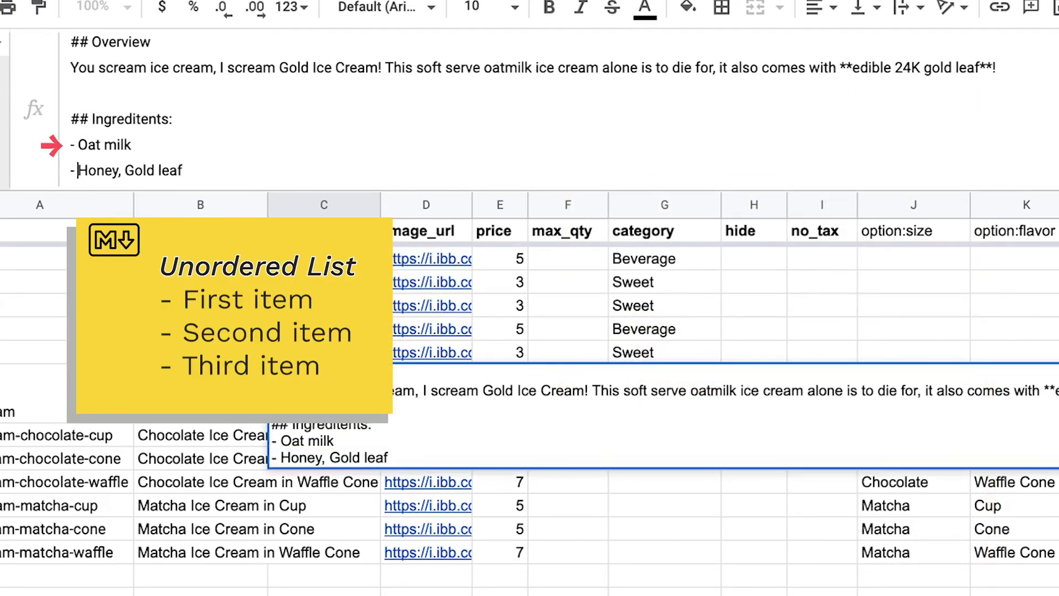
click(127, 170)
key(BackSpace)
key(BackSpace)
key(ctrl+Return)
text(- Sugar)
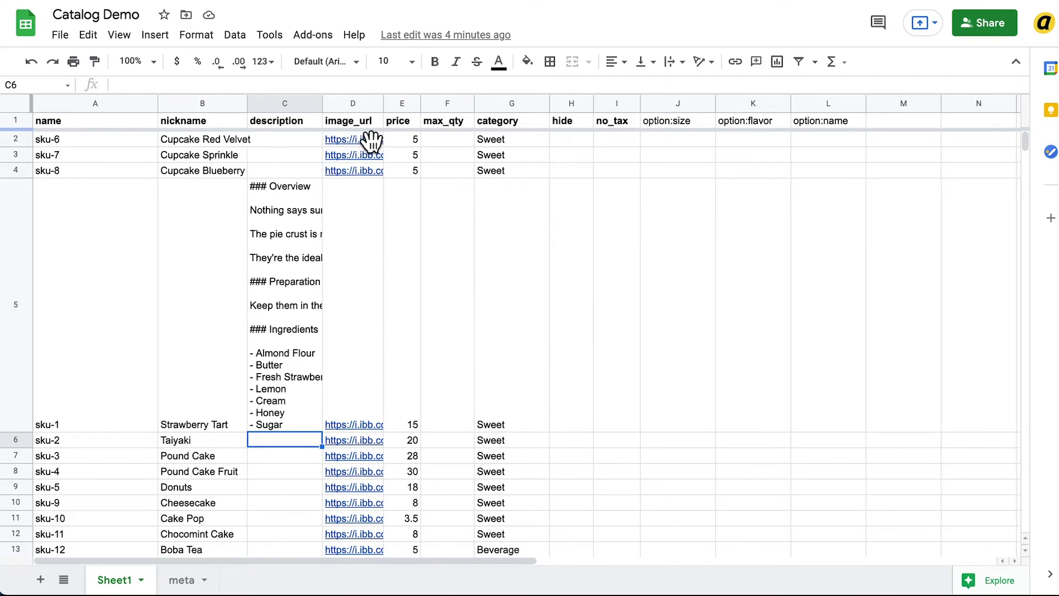
Step: Inspect the image_url column's header and its links for Cupcake Red Velvet, Cupcake Sprinkle and Cupcake Blueberry
click(362, 125)
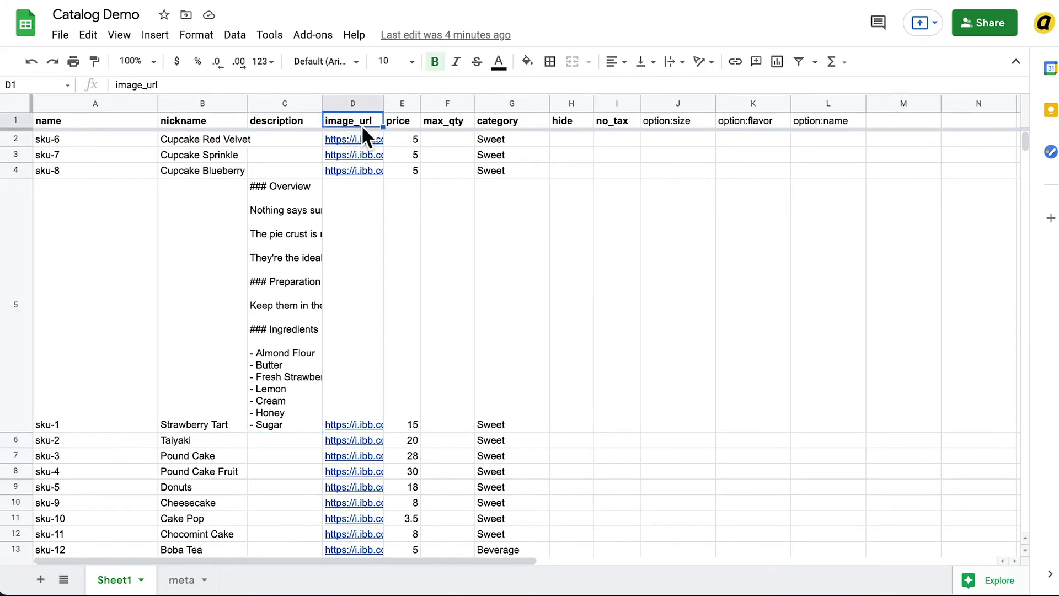
click(361, 139)
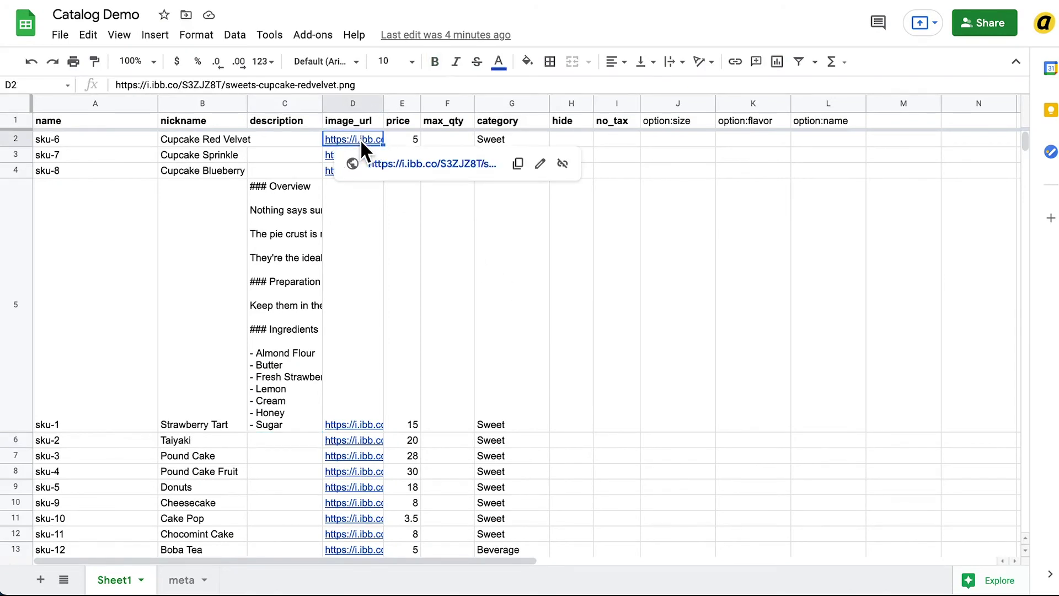
key(Down)
key(Down)
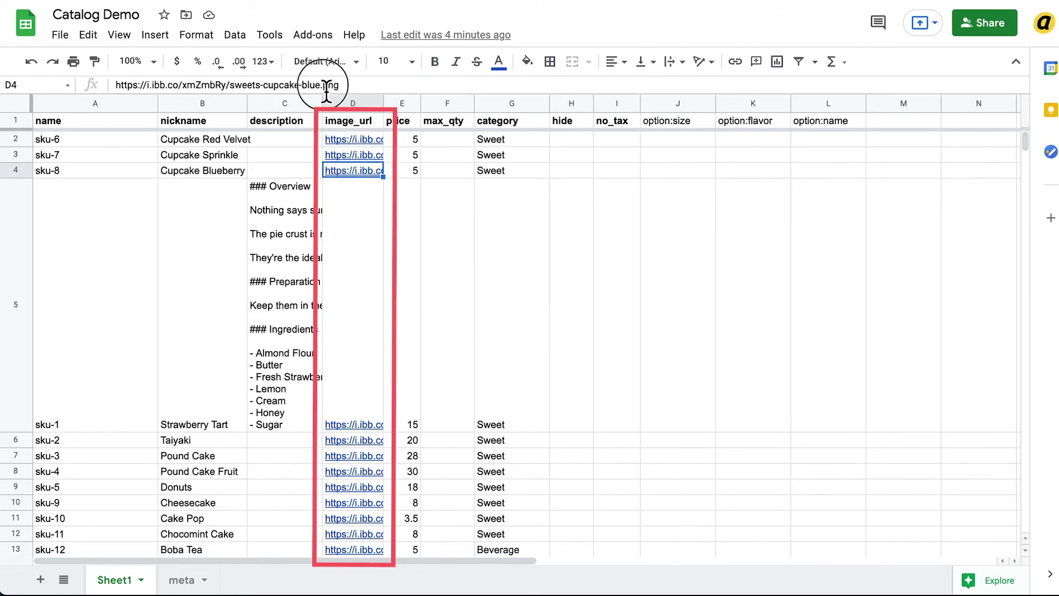
Step: Copy the full Cupcake Blueberry image URL from the sheet and open it in a separate browser page
double_click(349, 88)
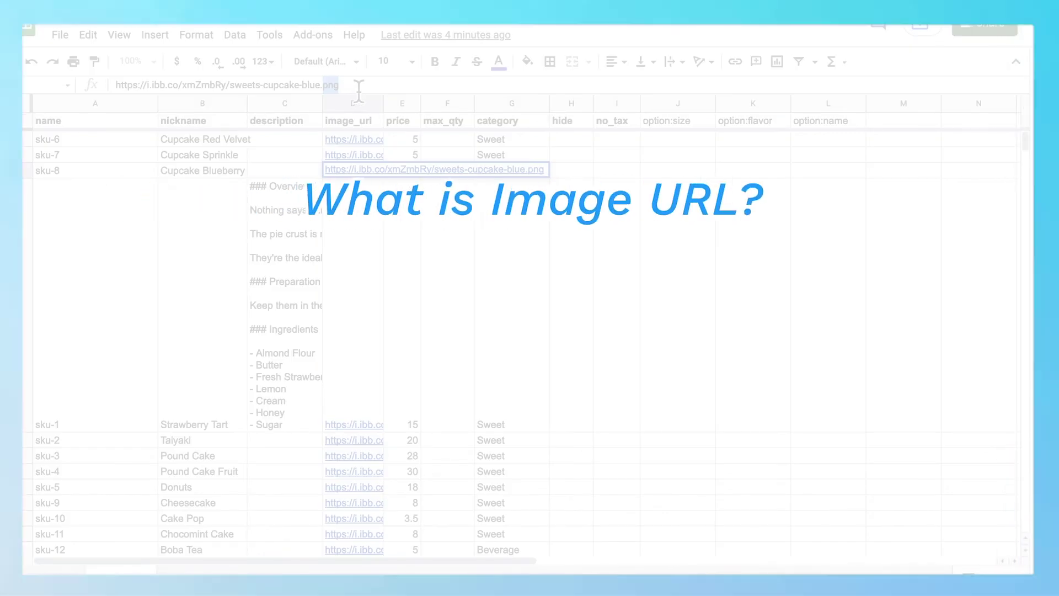
triple_click(358, 88)
key(super+c)
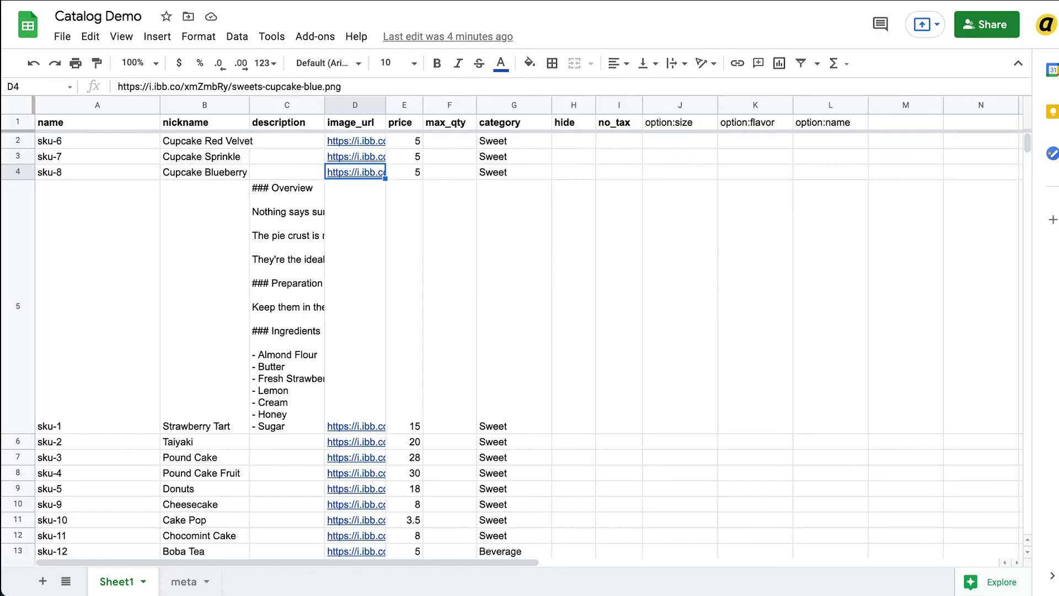
drag(326, 87, 357, 93)
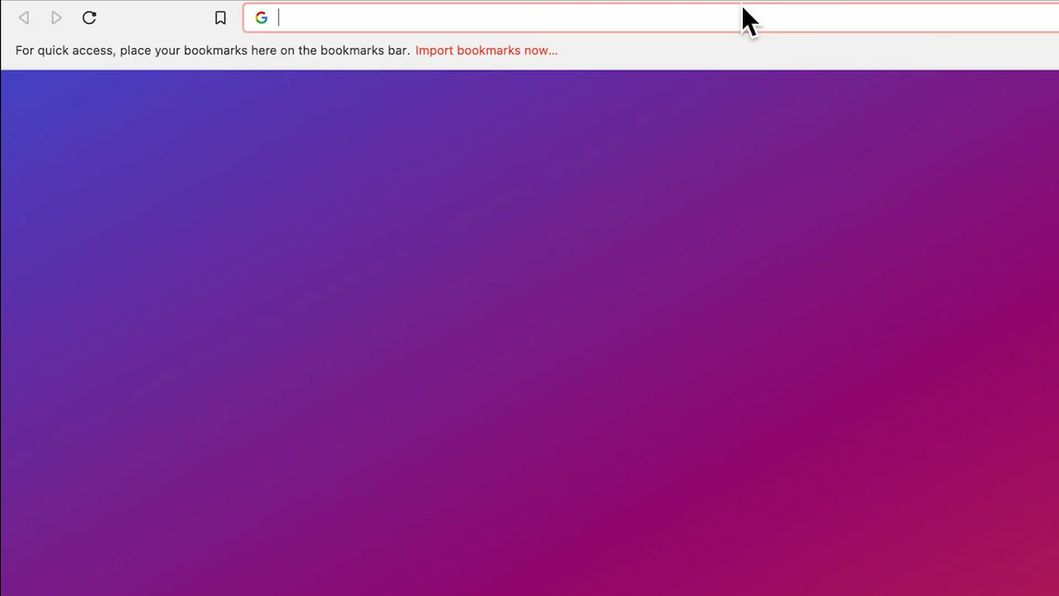
click(738, 20)
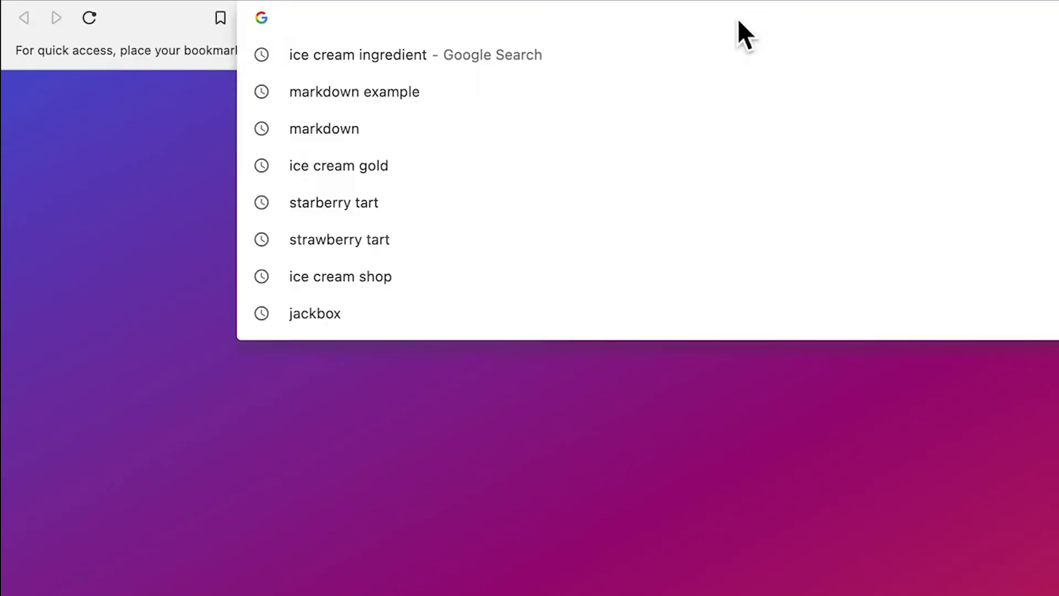
key(super+v)
key(Return)
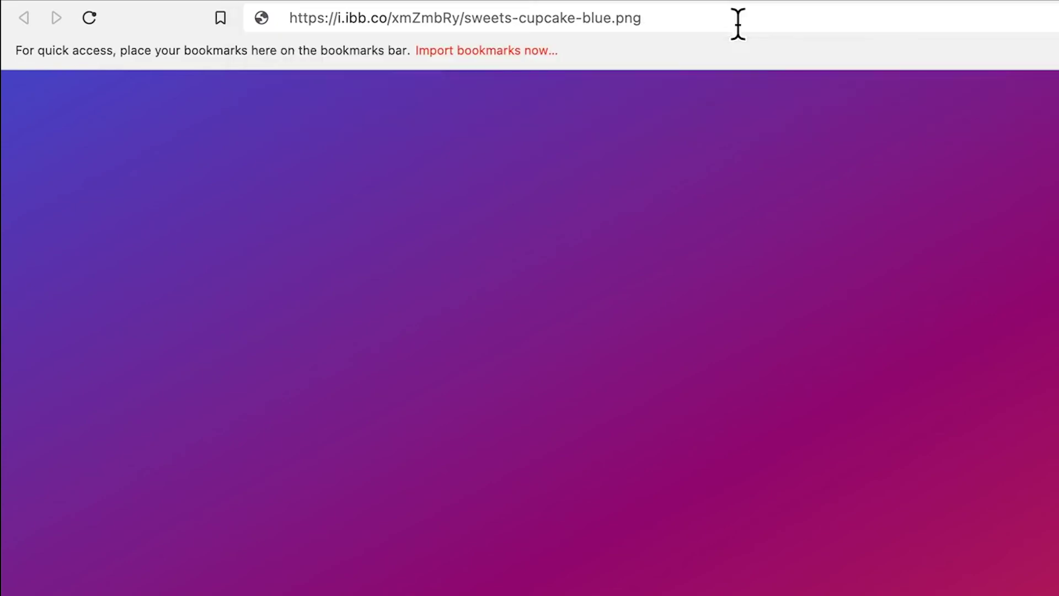